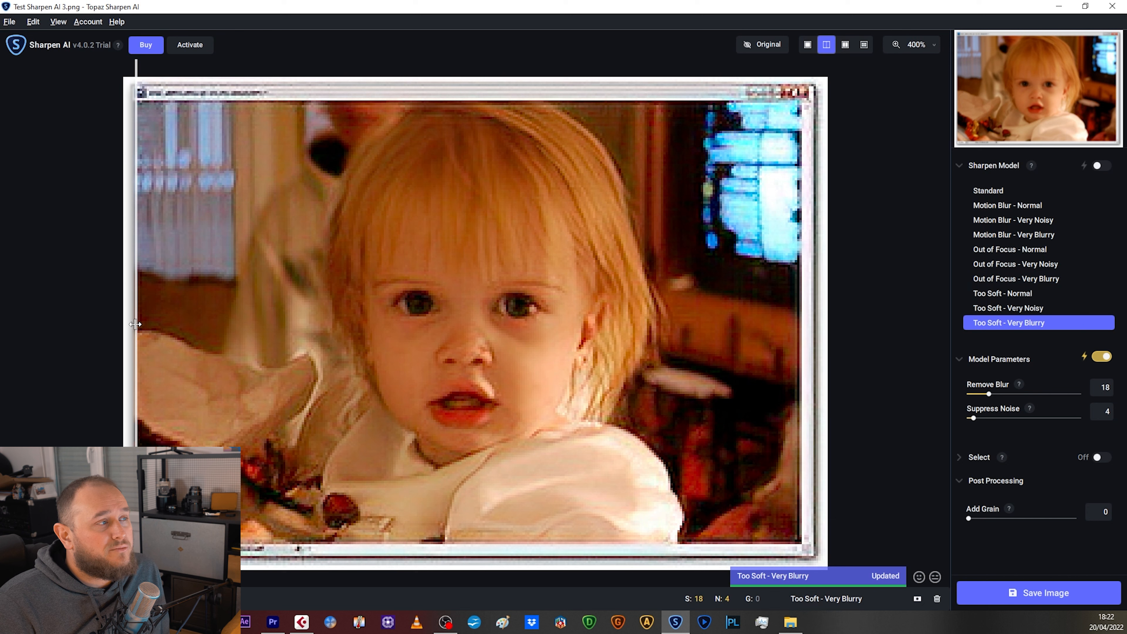
Compare the original and sharpened photo, and limit the sharpening to the automatically detected subject.
drag(135, 323, 475, 310)
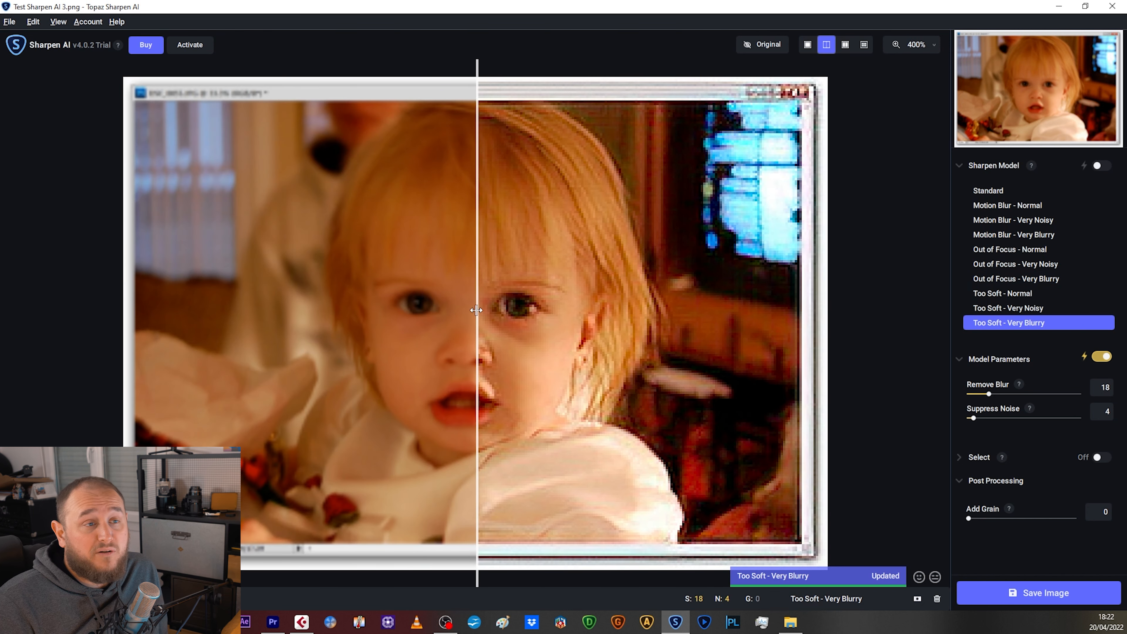
click(958, 460)
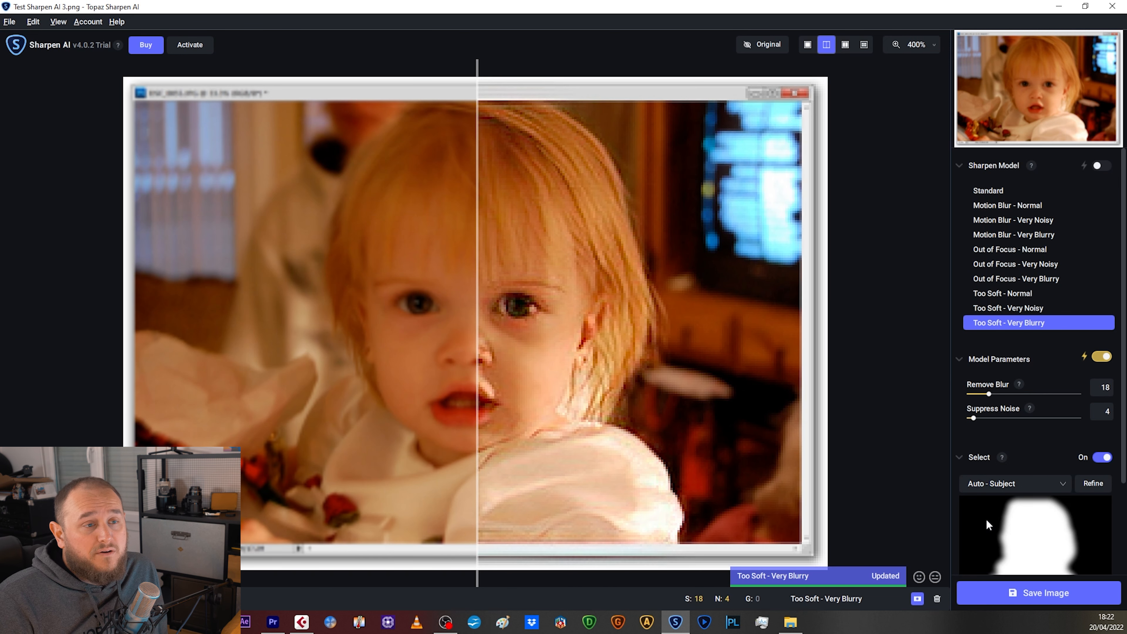
scroll(985, 519, down, 3)
scroll(1056, 485, down, 1)
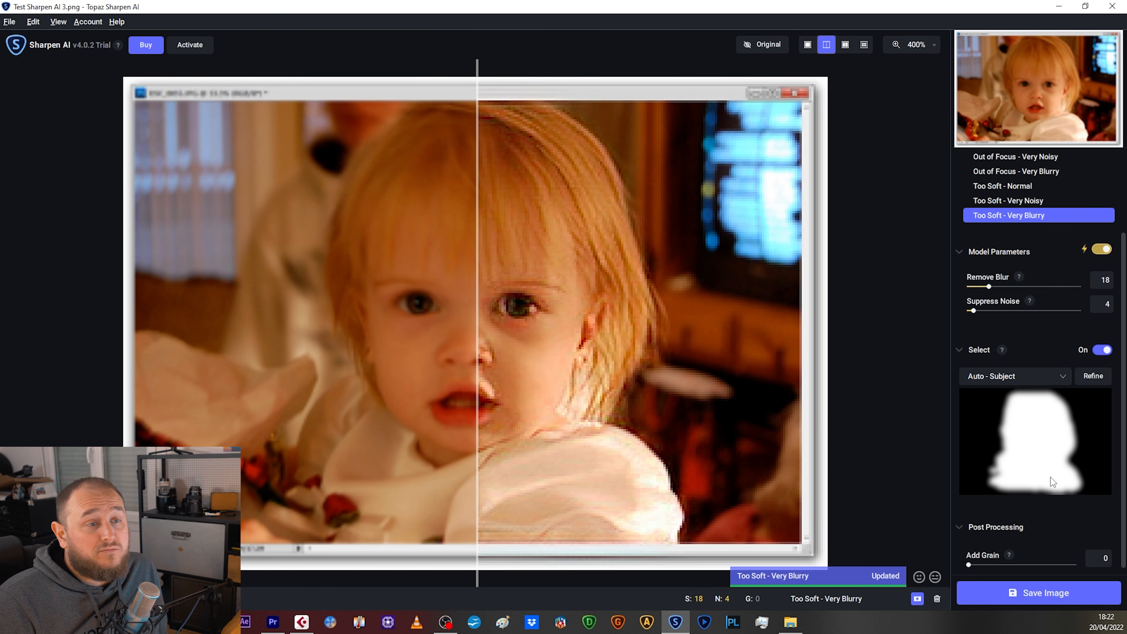
Set Add Grain to 14 and turn off the subject selection.
drag(972, 563, 1065, 560)
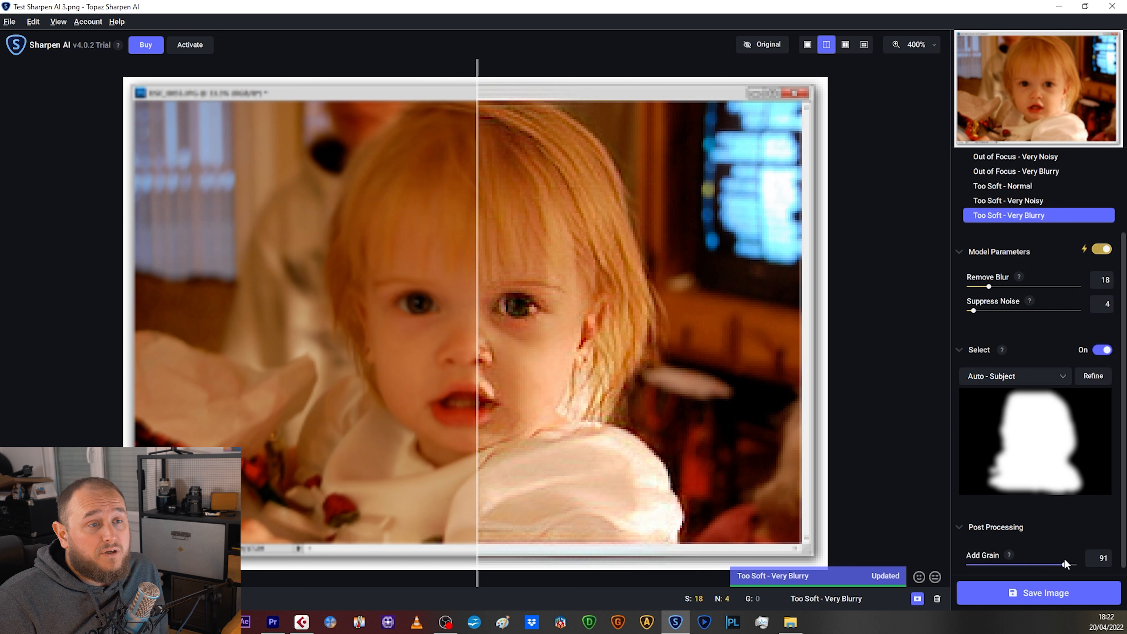
drag(985, 560, 983, 562)
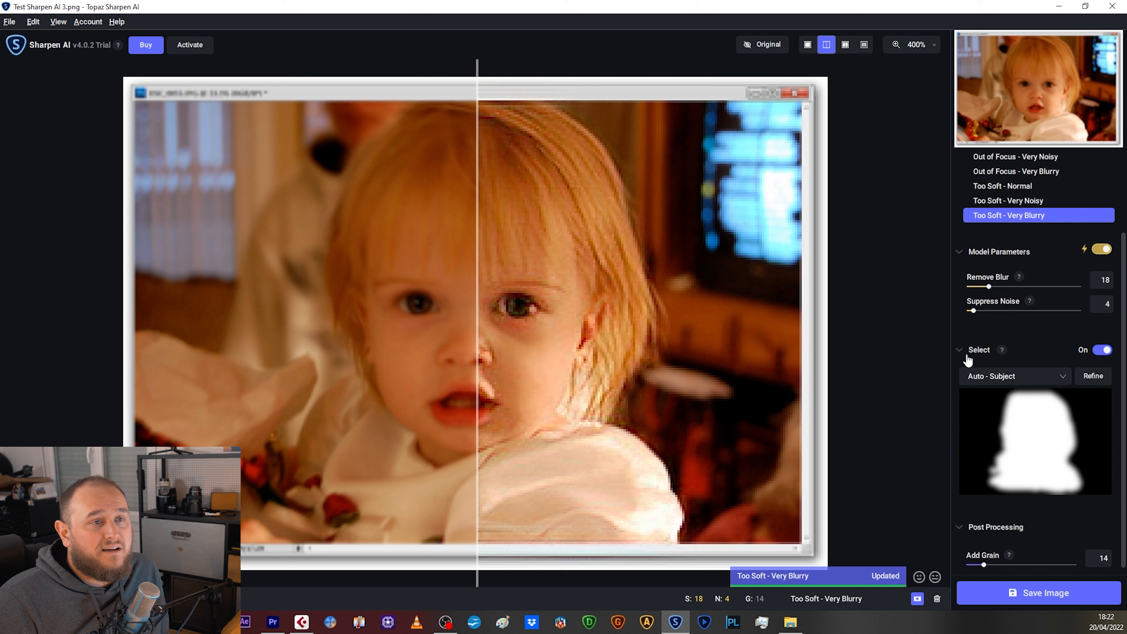
click(1102, 351)
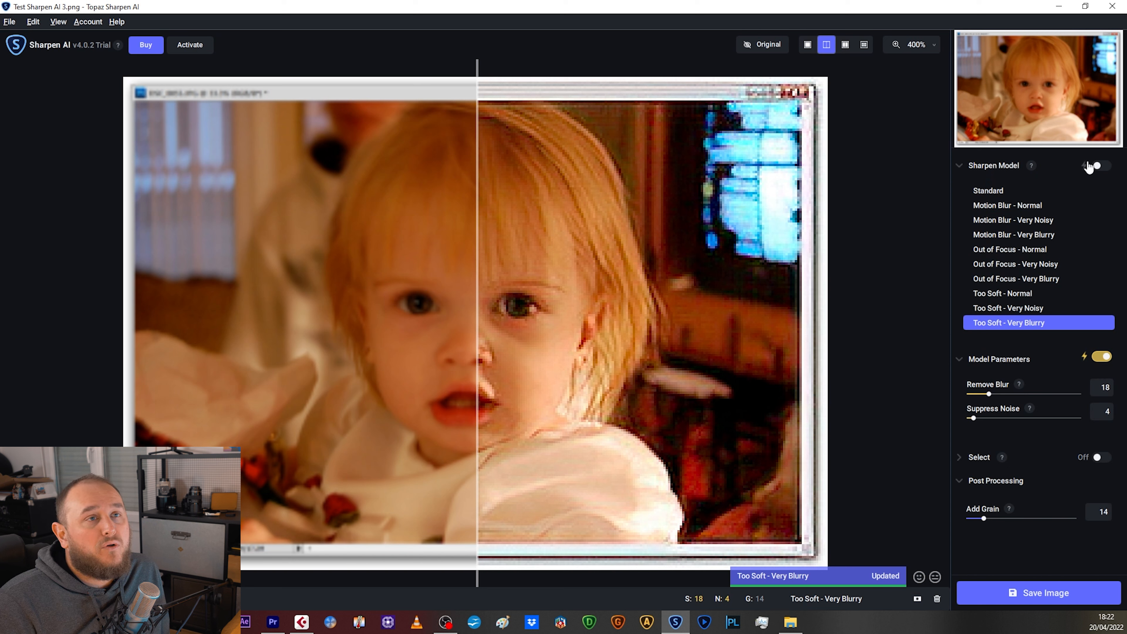
Turn on automatic sharpen model selection and compare the result with the original across the child's portrait.
click(1105, 168)
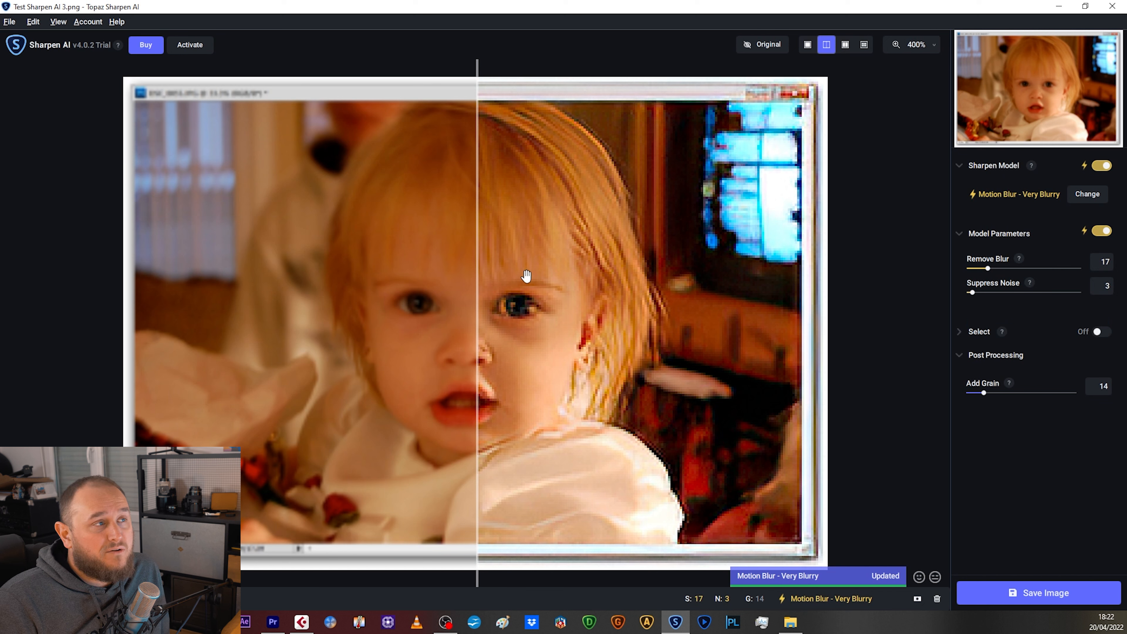
drag(478, 288, 283, 299)
drag(384, 307, 159, 306)
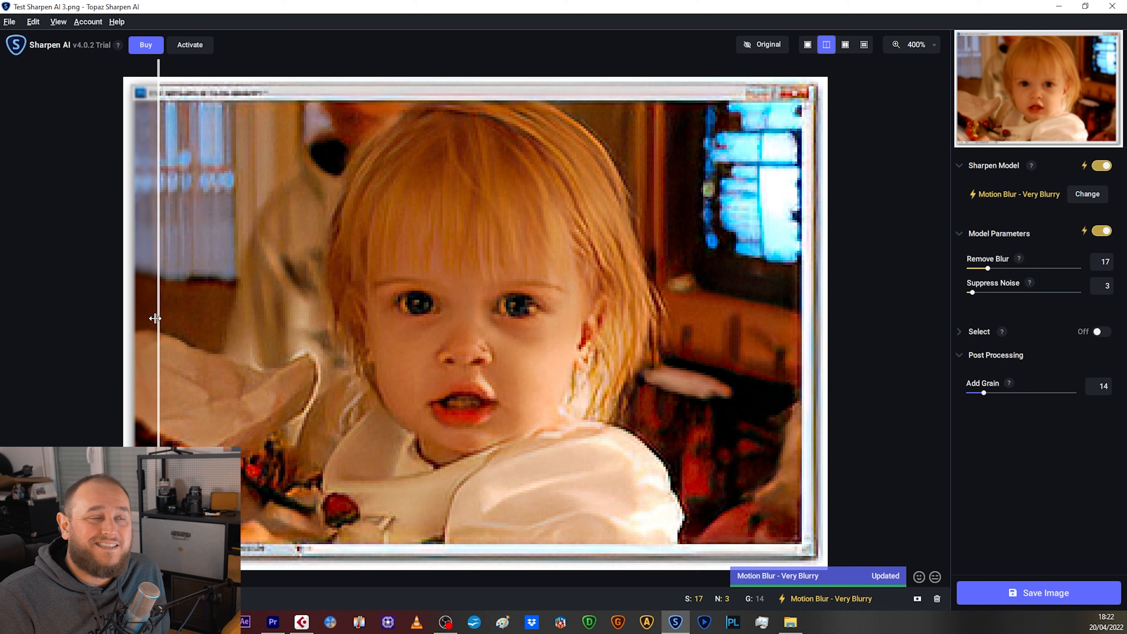
drag(155, 318, 531, 302)
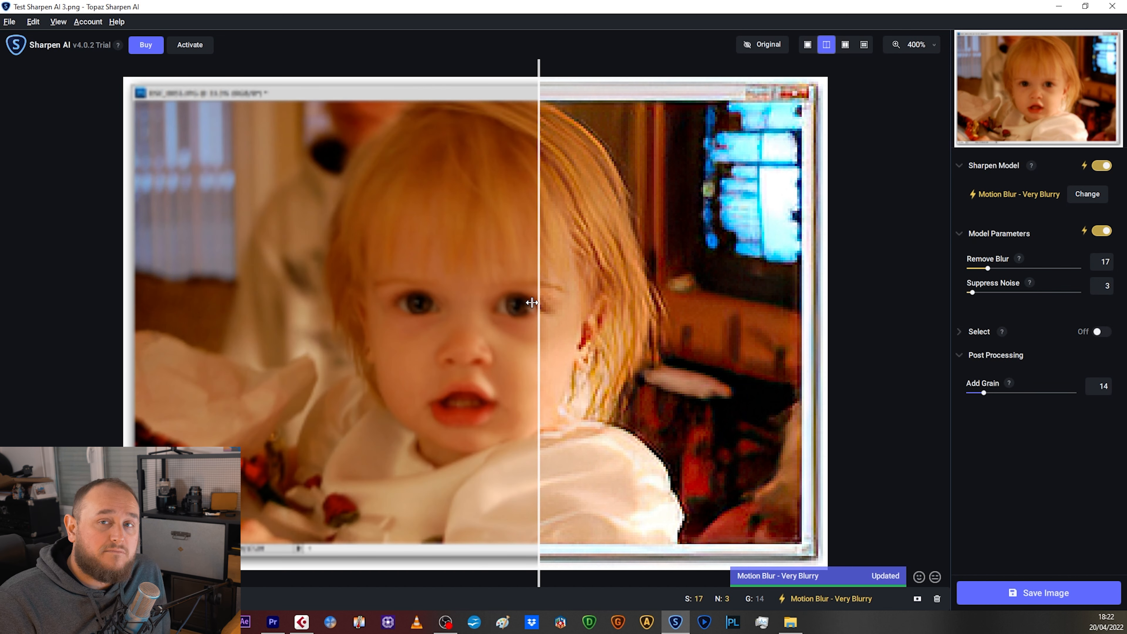
Remove the child's photo and load the portrait of the long-haired woman in the white sweater.
click(936, 600)
click(494, 351)
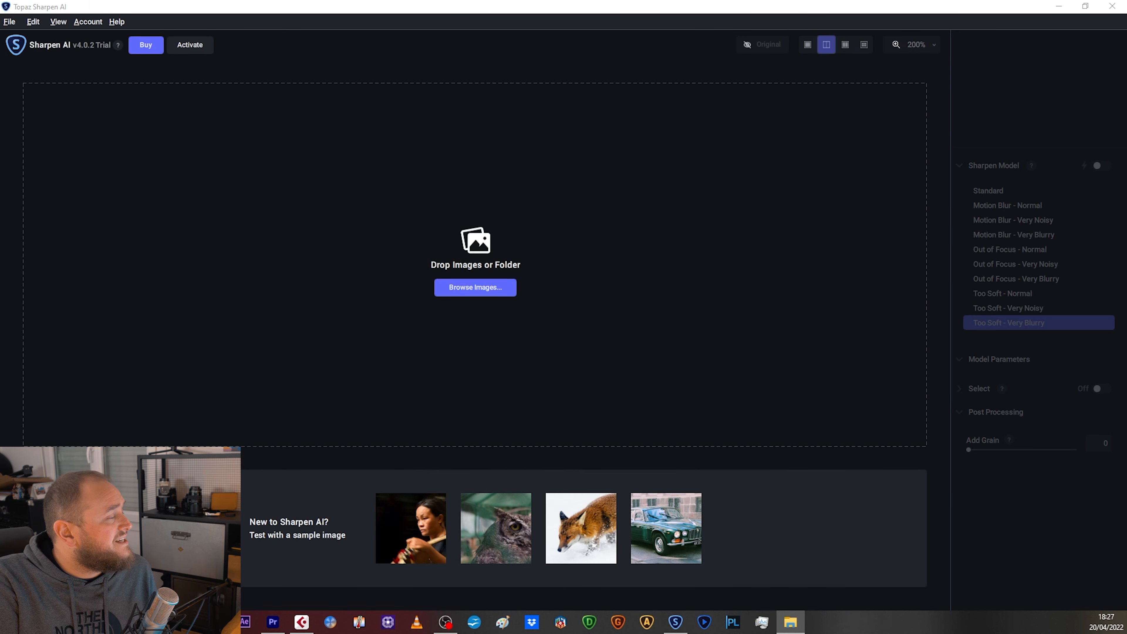
drag(1126, 284, 694, 316)
drag(477, 249, 1068, 49)
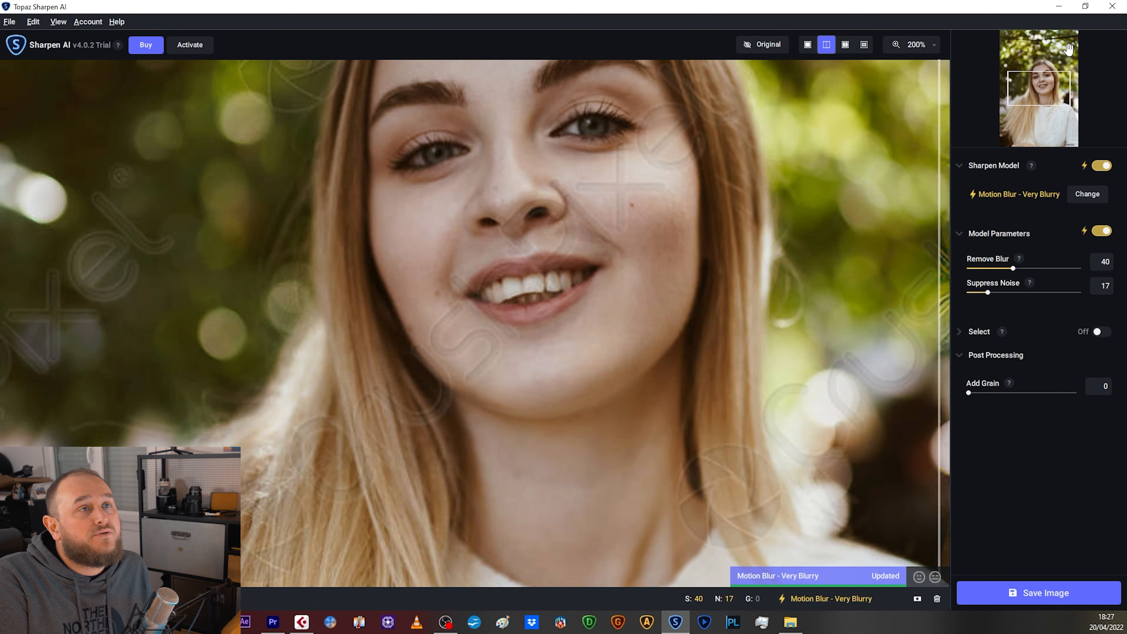
Compare the original and sharpened woman's portrait at full-image view and at 100% zoom.
click(927, 44)
click(885, 83)
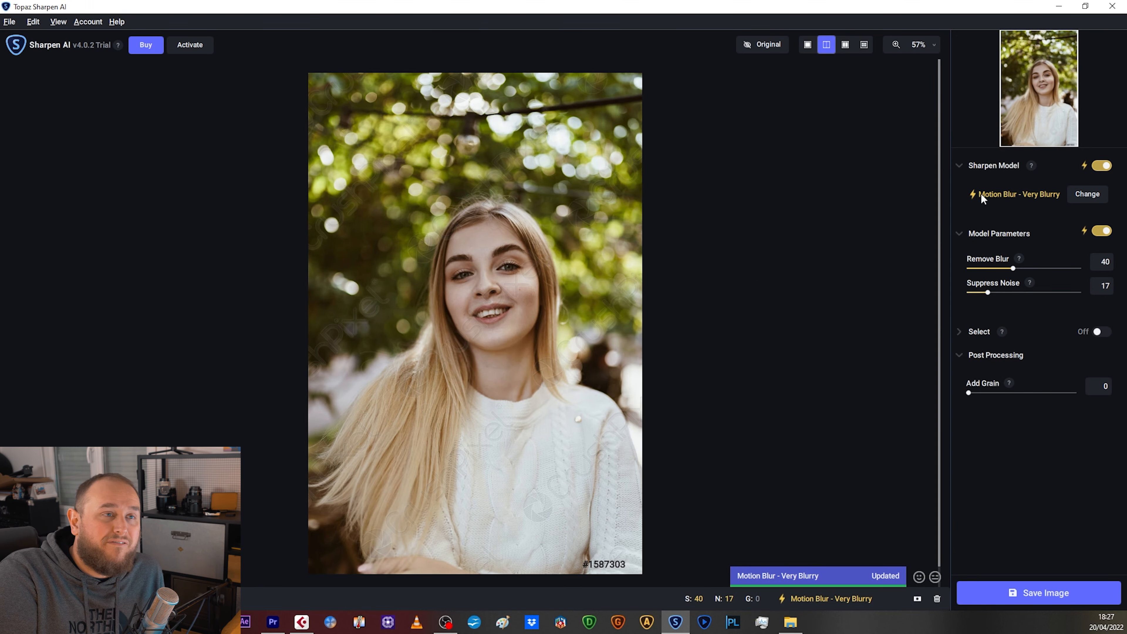
drag(936, 218, 276, 340)
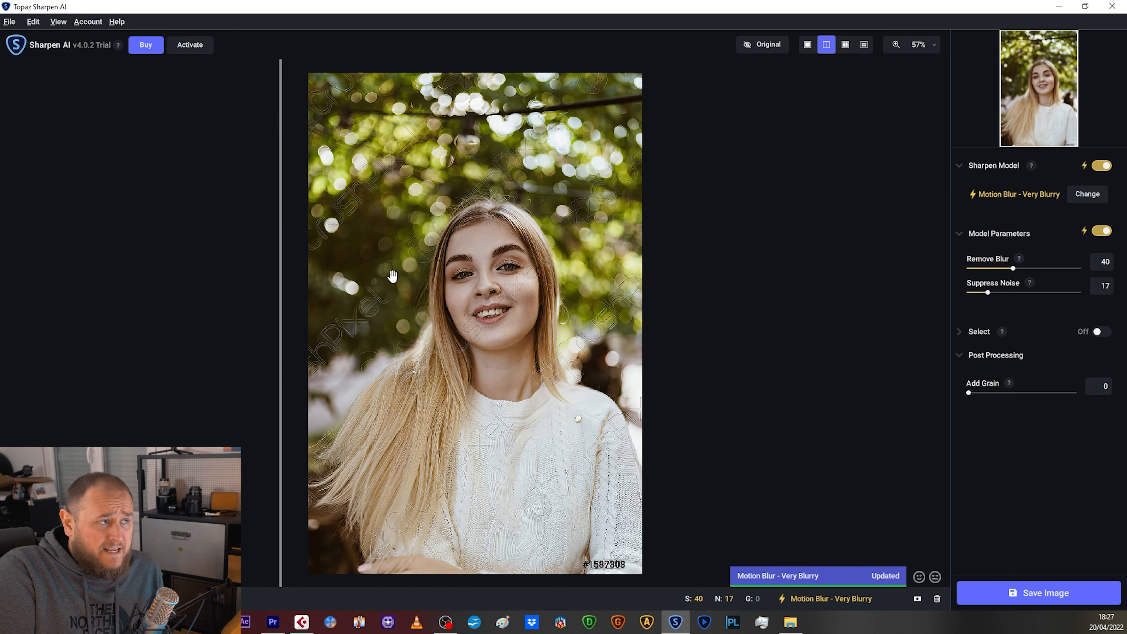
drag(283, 296, 488, 307)
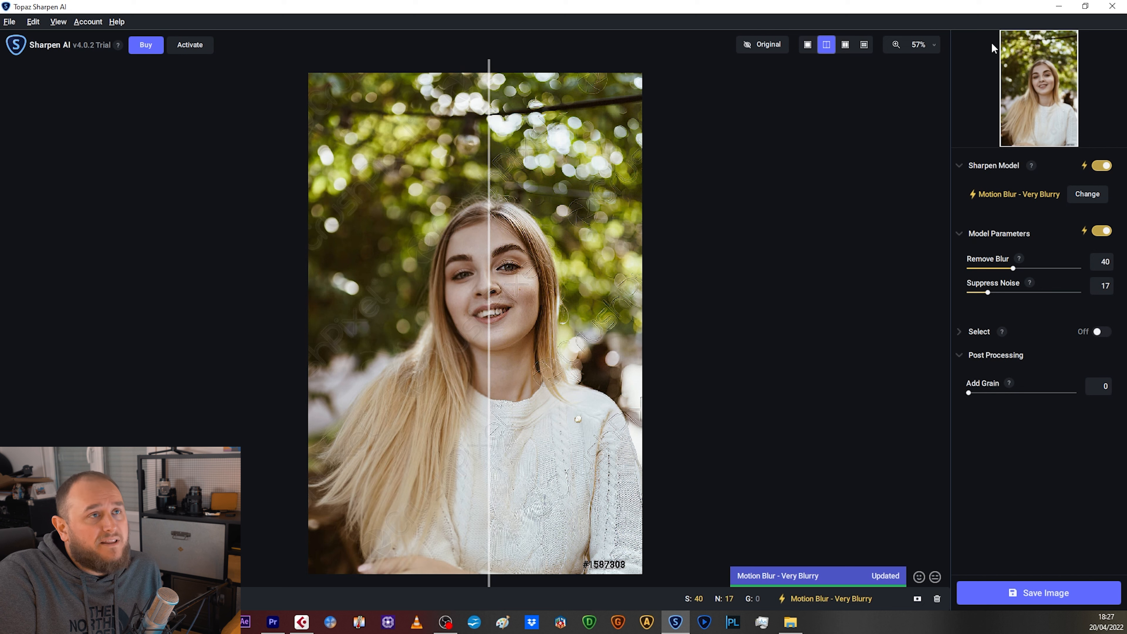
click(935, 45)
click(894, 119)
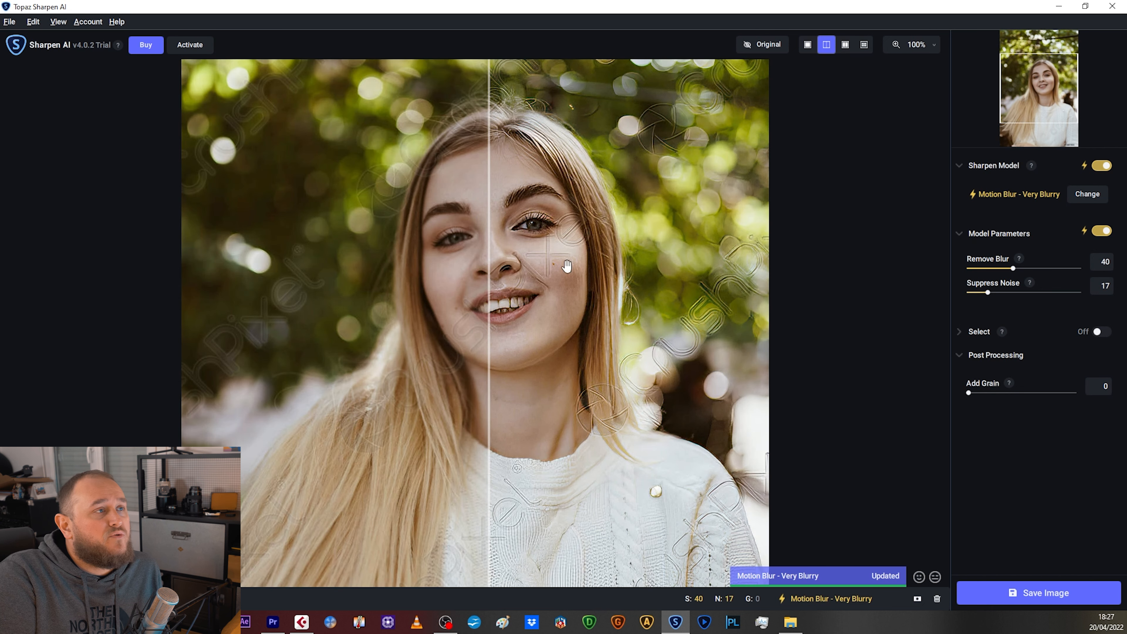
mouse_move(486, 270)
mouse_down()
mouse_move(562, 269)
mouse_move(290, 269)
mouse_move(700, 264)
mouse_move(214, 271)
mouse_move(612, 279)
mouse_move(478, 290)
mouse_move(495, 290)
mouse_up()
Compare the original and sharpened hair and facial details at 200% zoom.
click(932, 52)
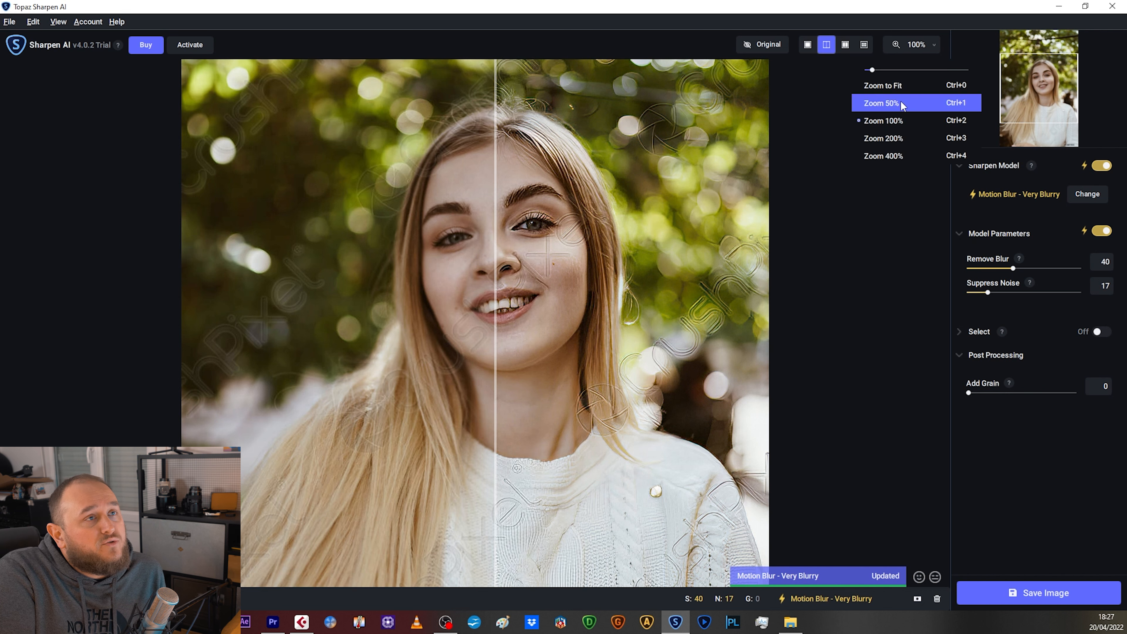
click(880, 136)
drag(546, 155, 526, 399)
drag(497, 332, 828, 332)
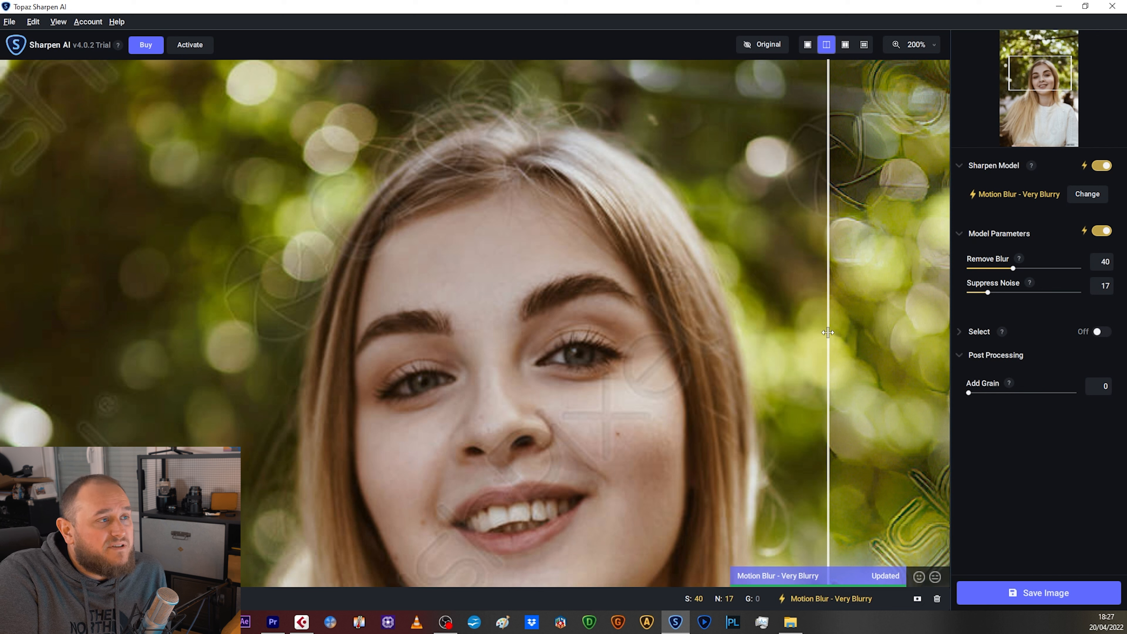
drag(828, 332, 753, 313)
drag(599, 312, 39, 300)
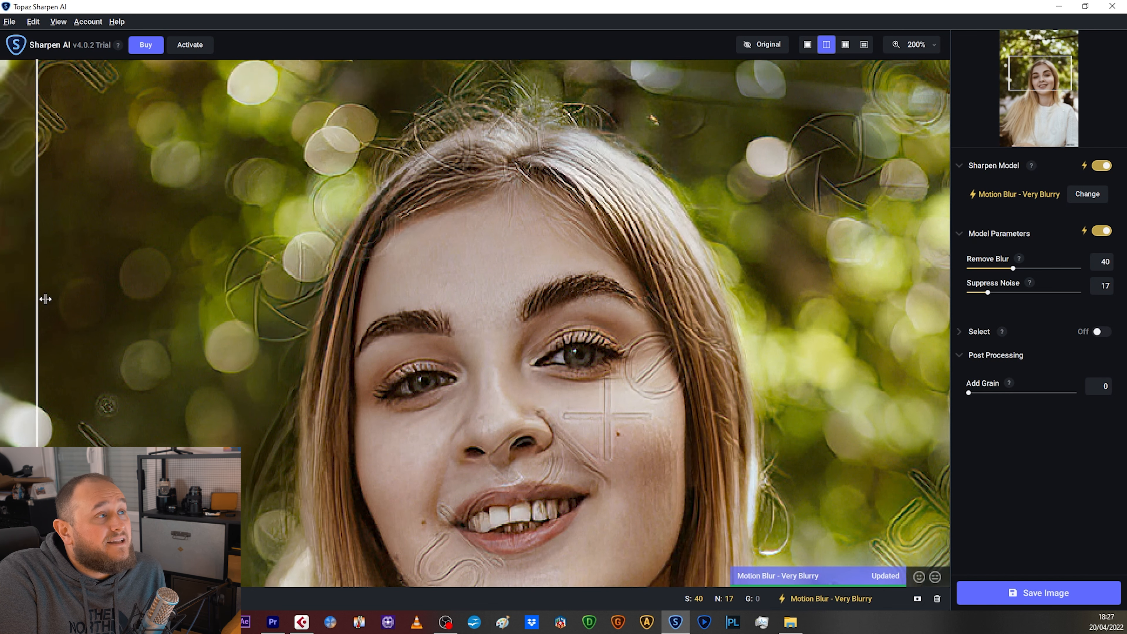
drag(43, 242, 494, 242)
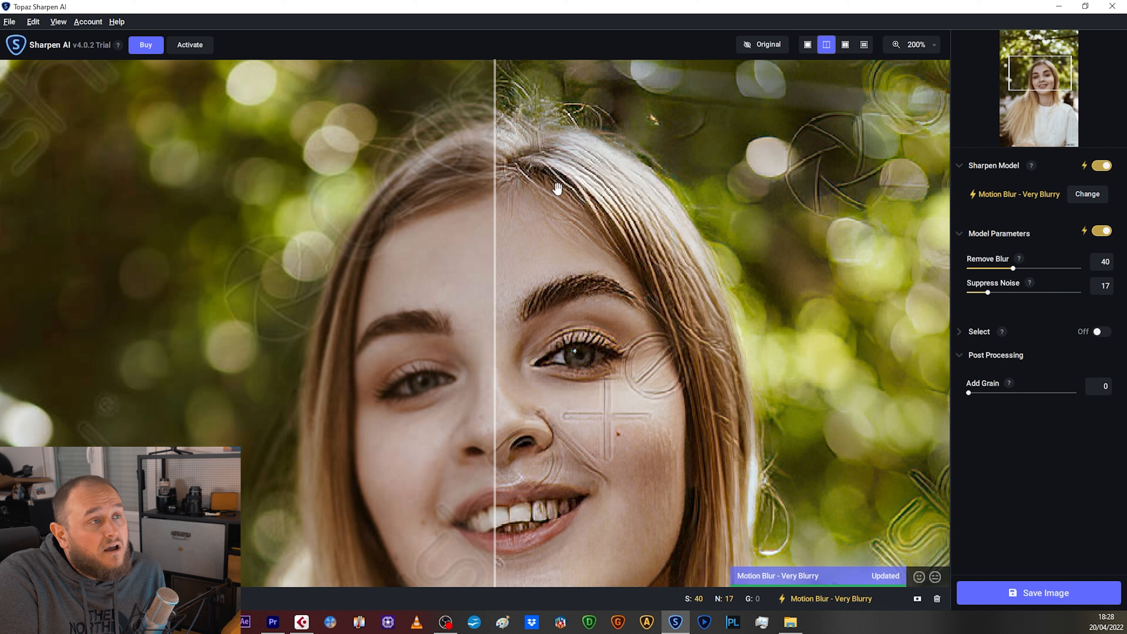
drag(497, 262, 740, 261)
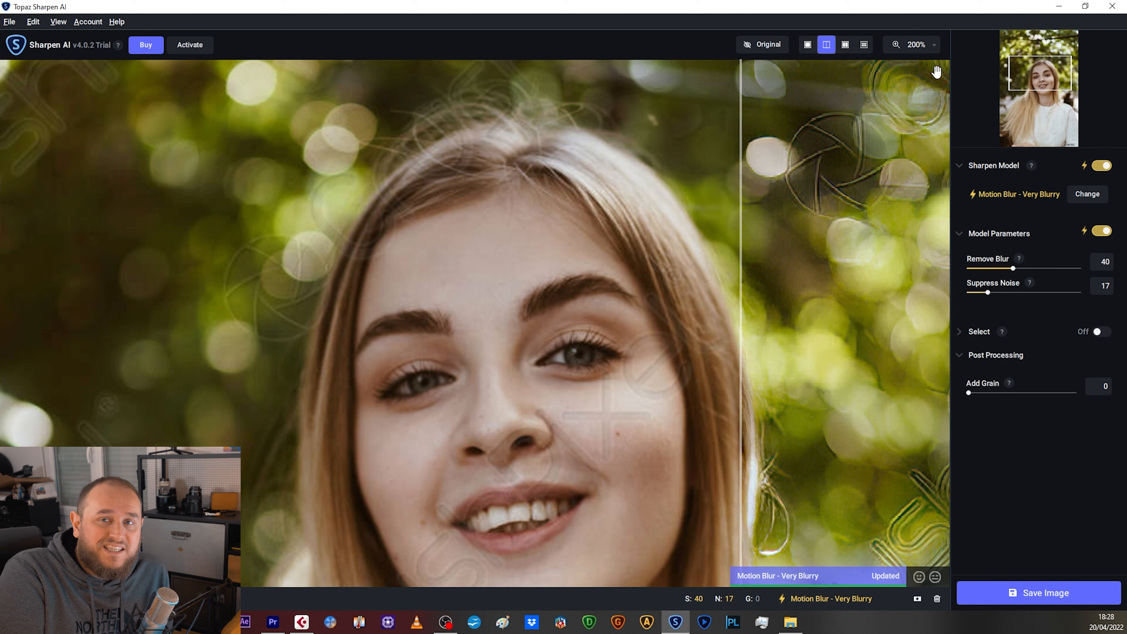
Fit the whole portrait in view and set Remove Blur to 11 and Suppress Noise to 10.
click(934, 44)
click(886, 84)
drag(740, 302, 609, 306)
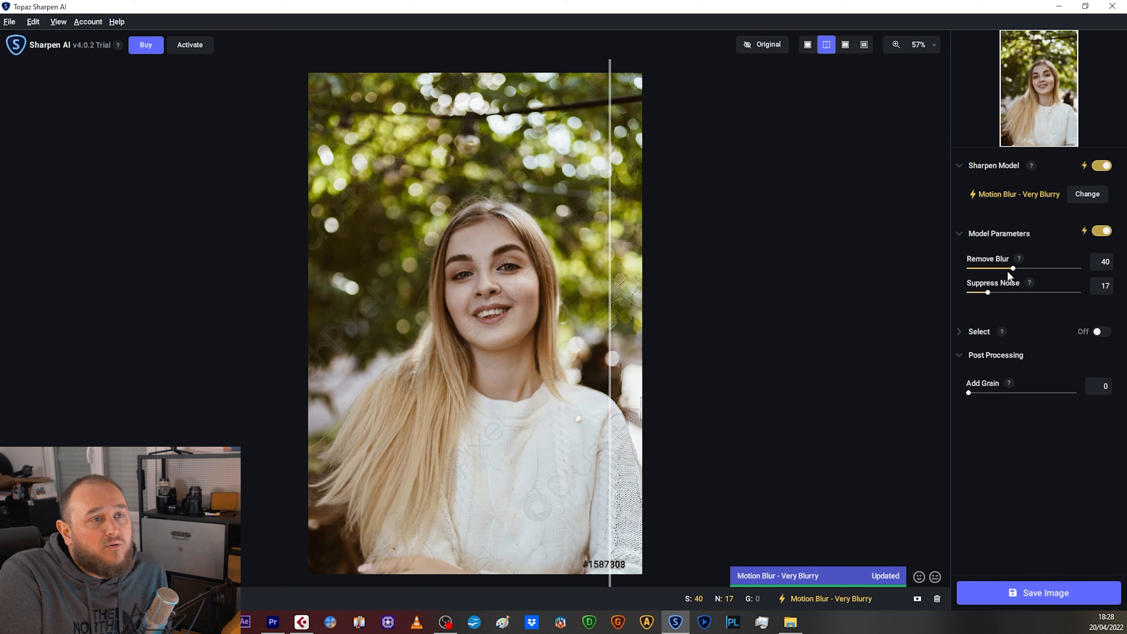
drag(1006, 267, 980, 292)
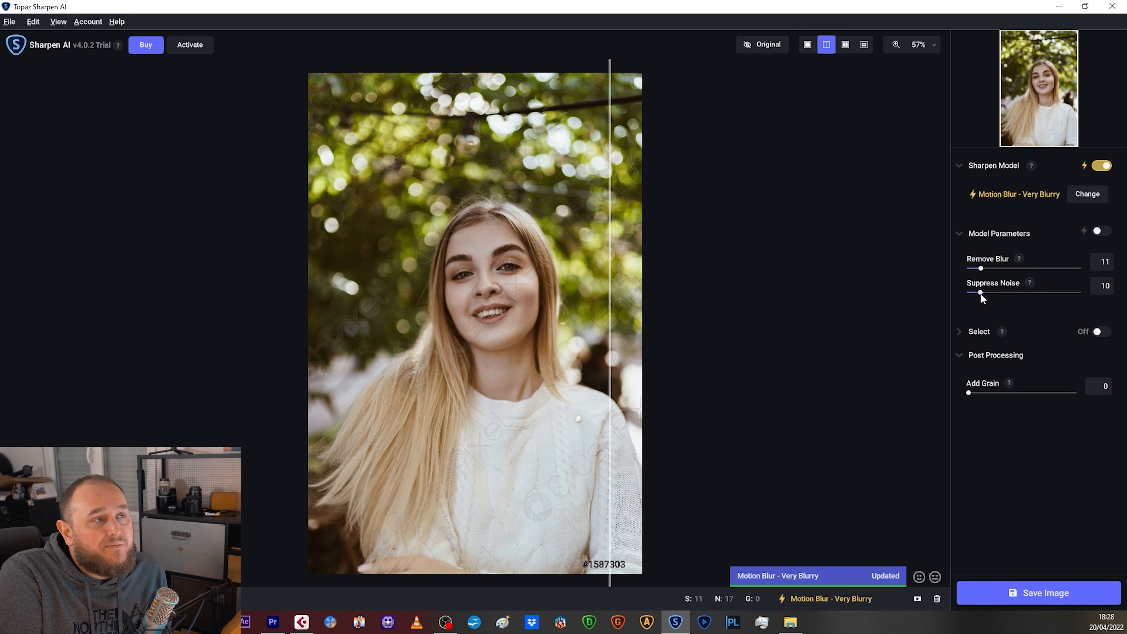
Examine the face at 200% zoom, comparing the original with the reduced sharpening.
drag(605, 277, 492, 288)
click(933, 48)
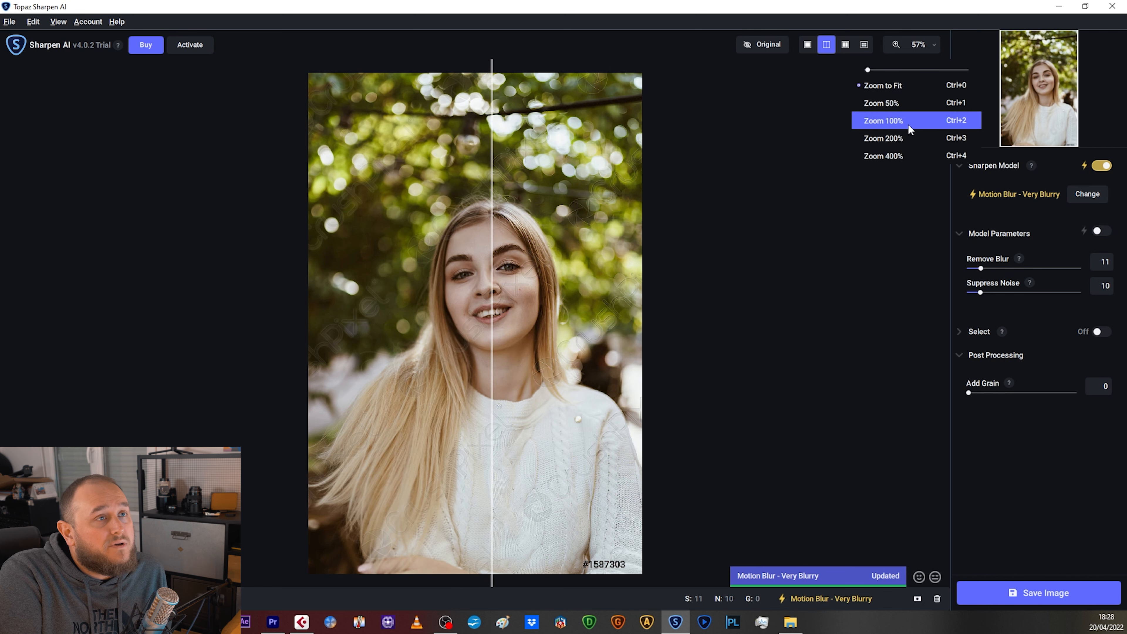
click(887, 138)
drag(611, 204, 595, 344)
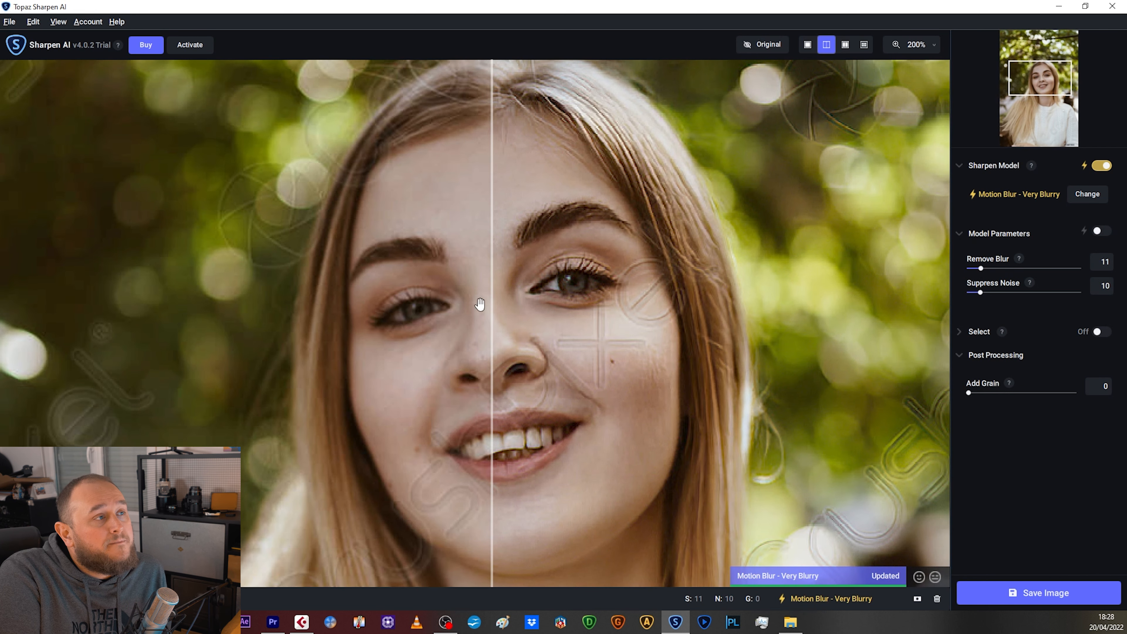
drag(489, 305, 306, 307)
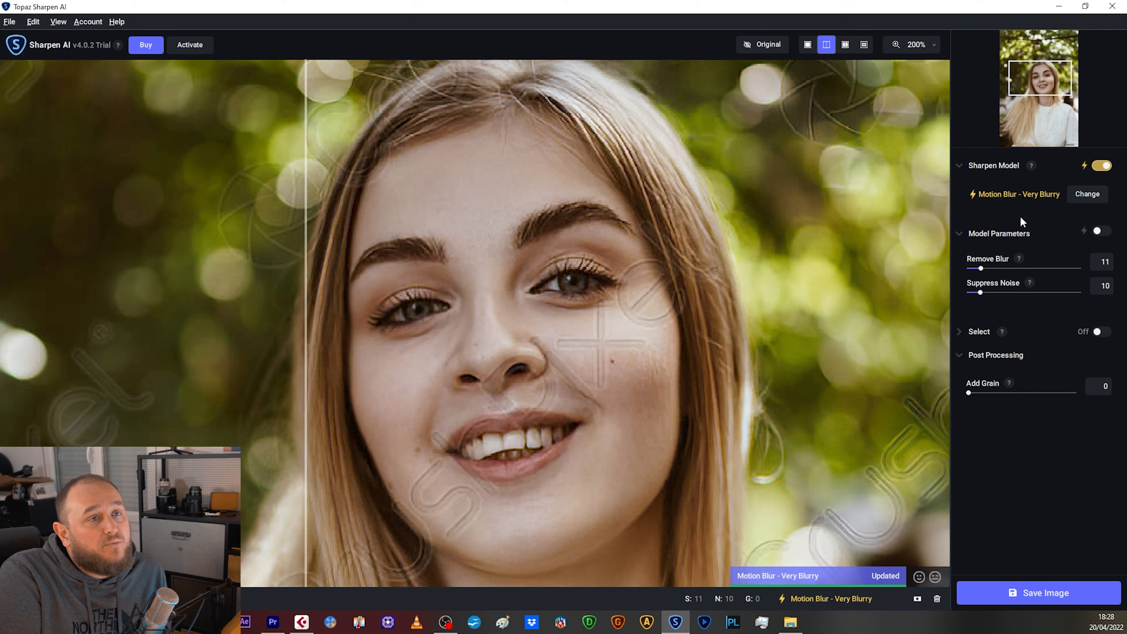
Turn off automatic model selection, try Too Soft - Very Noisy and Too Soft - Very Blurry, and choose Out of Focus - Normal.
click(1100, 166)
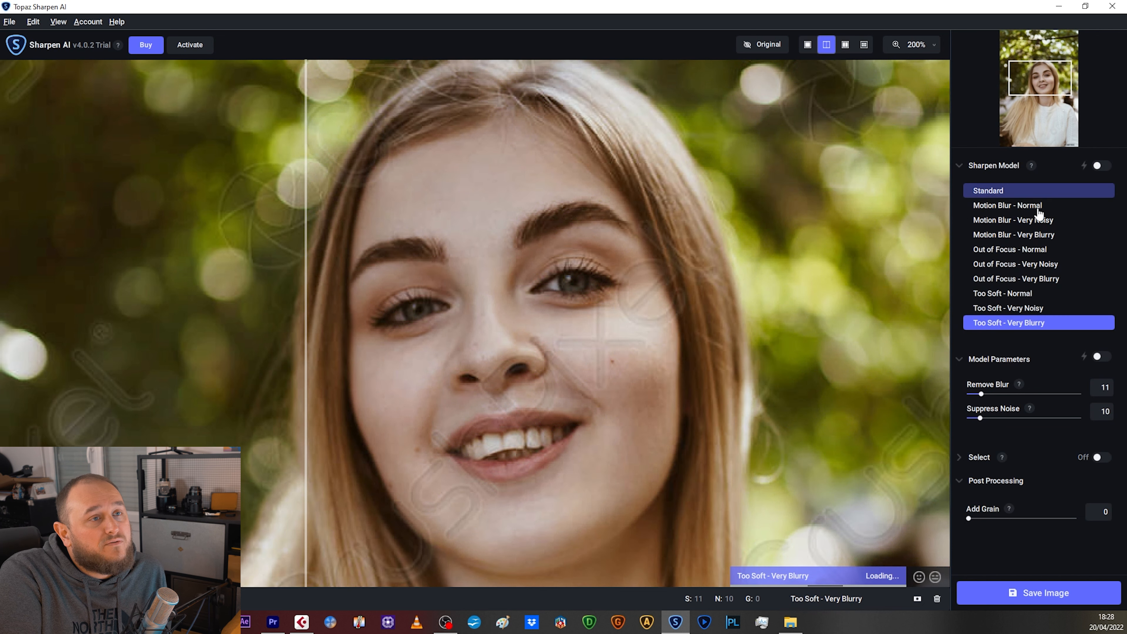
click(1033, 313)
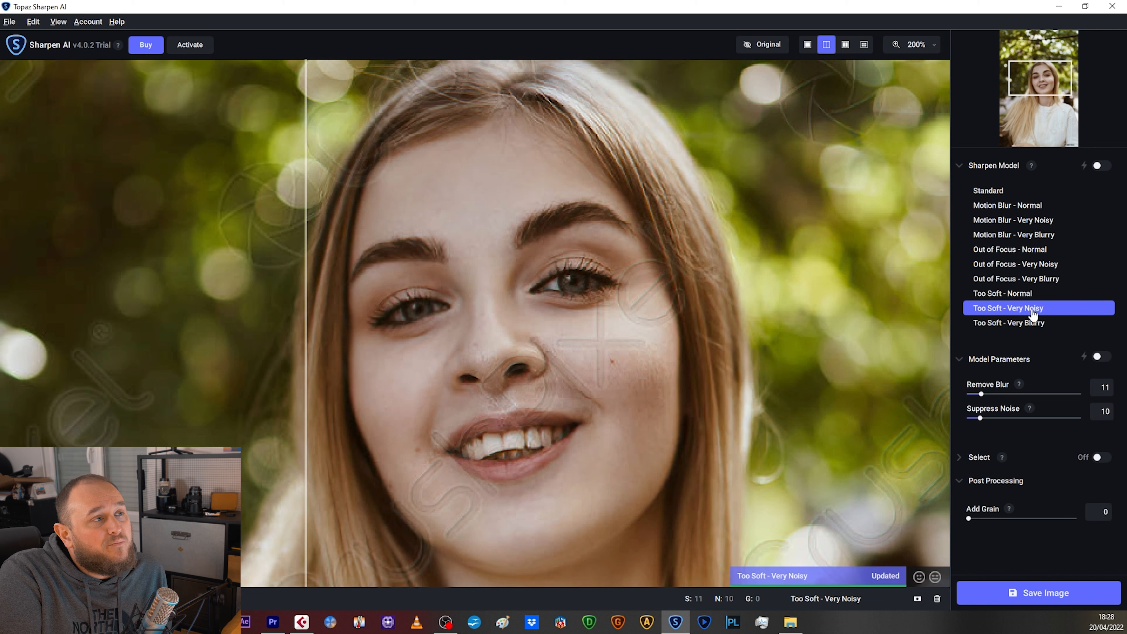
click(1030, 324)
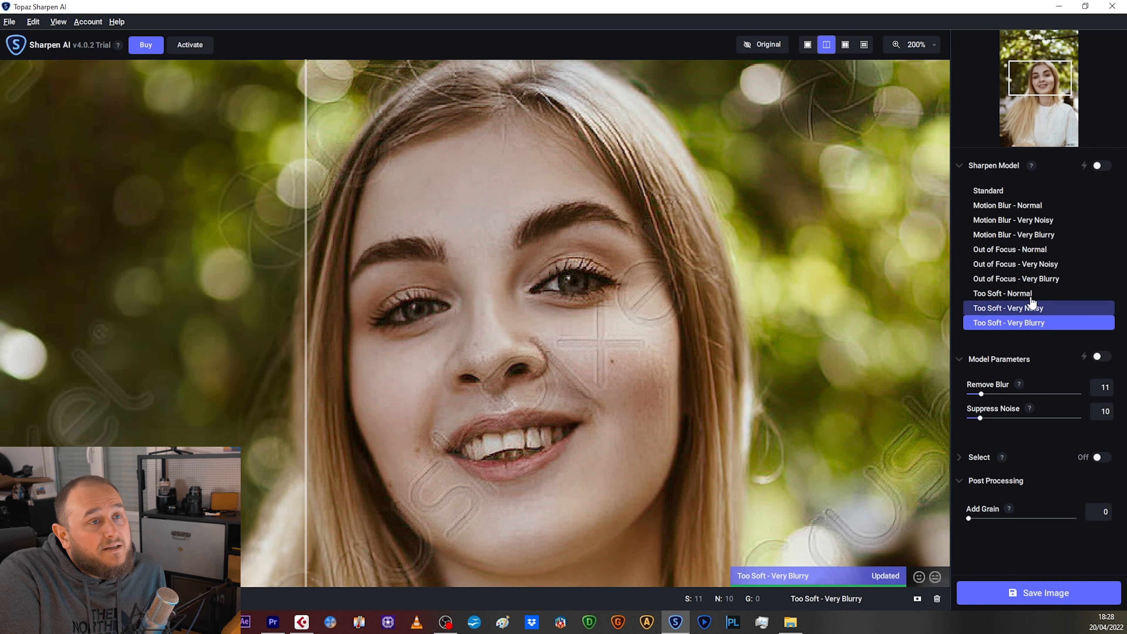
click(1036, 251)
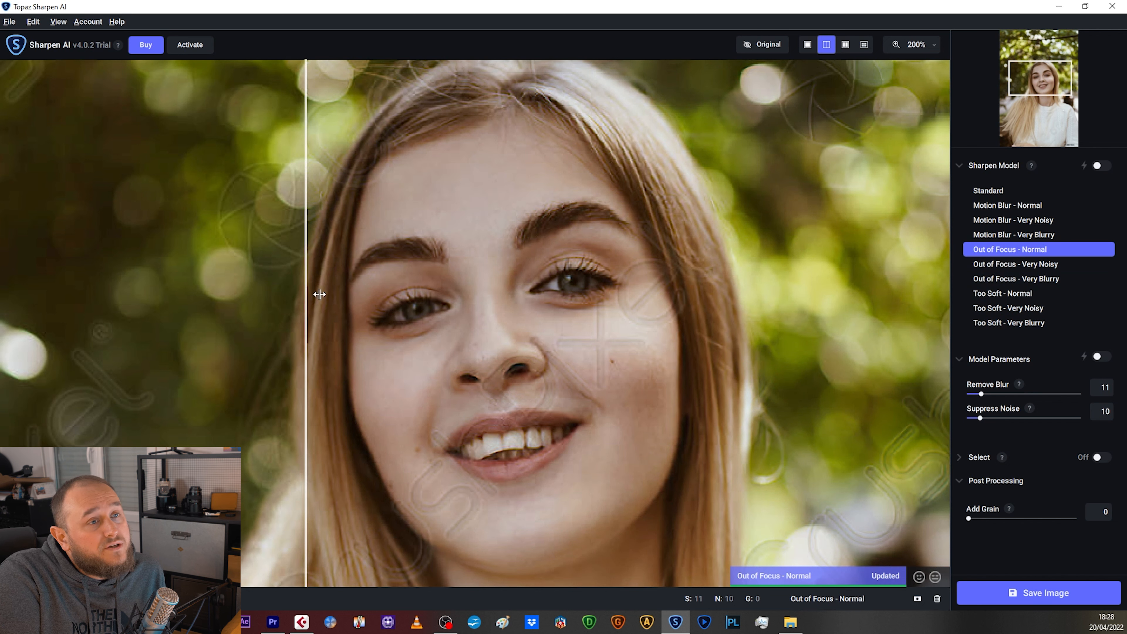
Set Remove Blur to 18 and Suppress Noise to 12, and compare the result with the original across the face.
drag(980, 393, 983, 418)
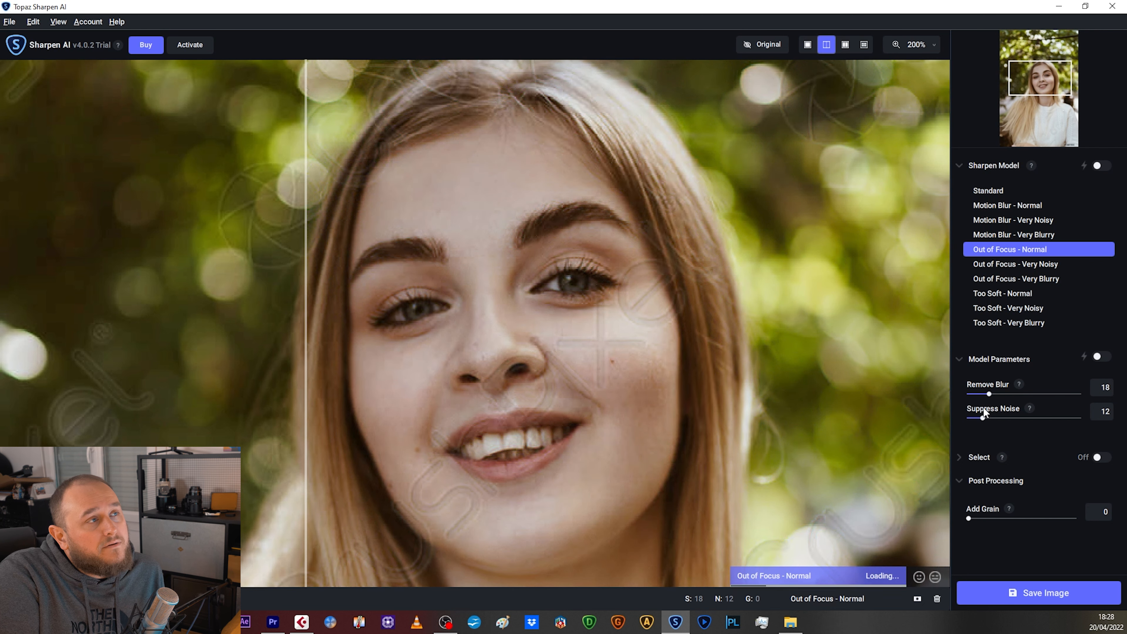
drag(306, 320, 492, 321)
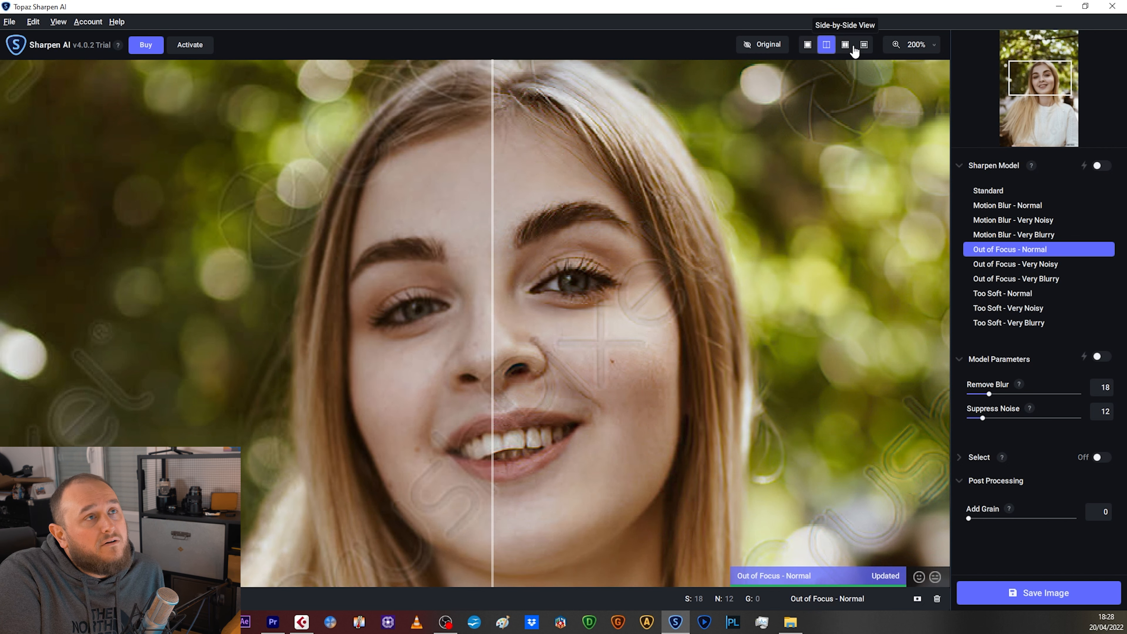
Switch to Comparison View and examine the eyes and face across the four sharpen model previews.
click(863, 44)
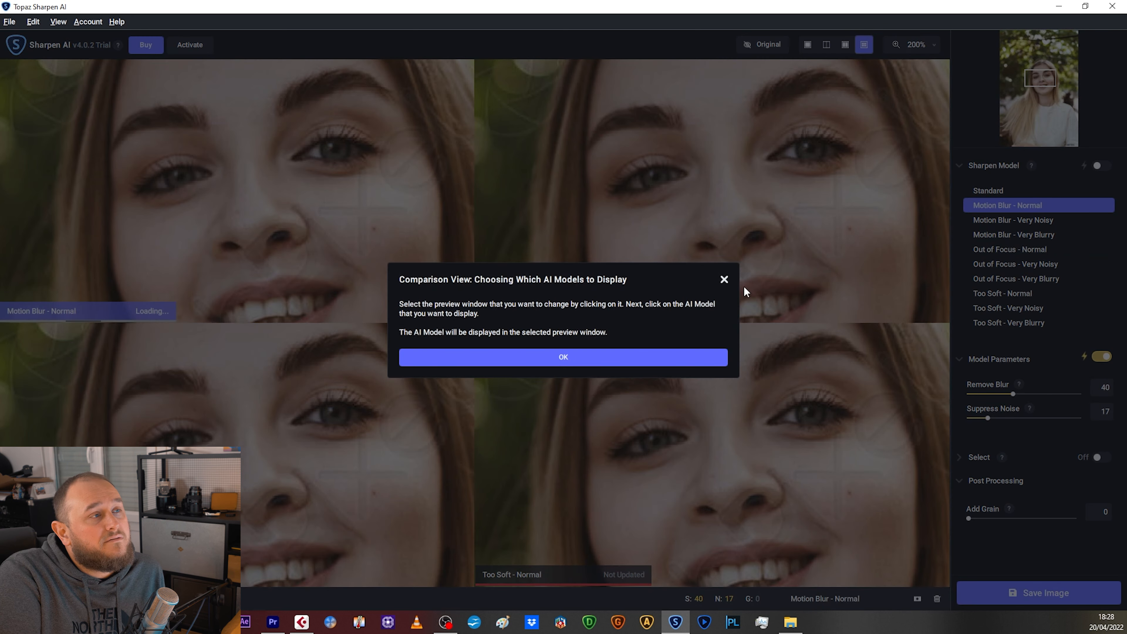
click(554, 357)
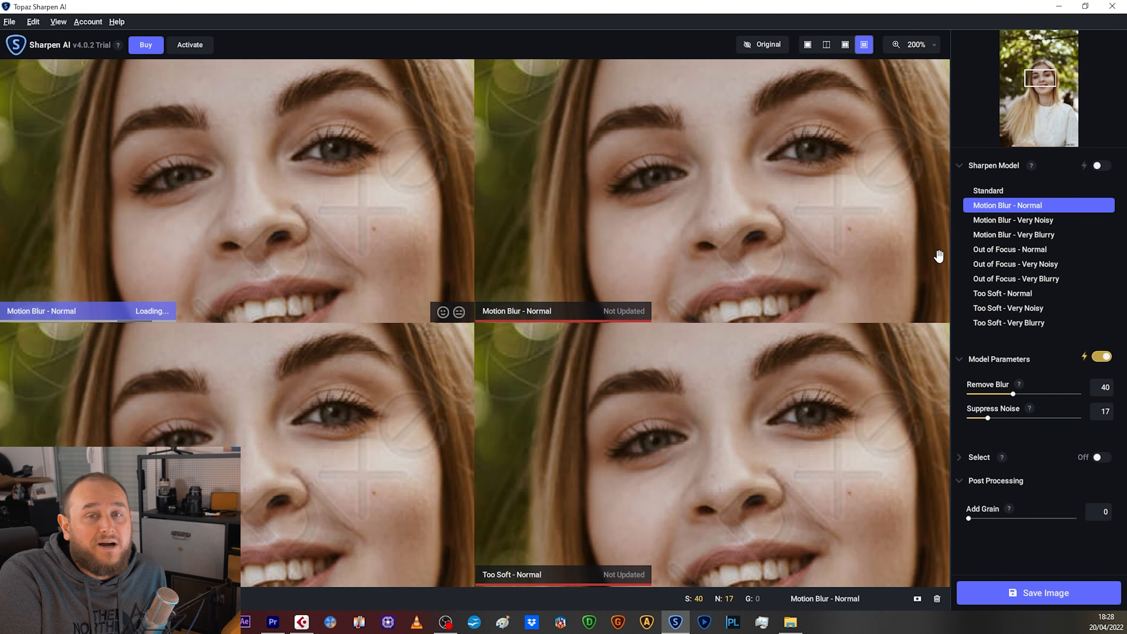
mouse_move(314, 226)
mouse_down()
mouse_move(340, 211)
mouse_move(309, 210)
mouse_up()
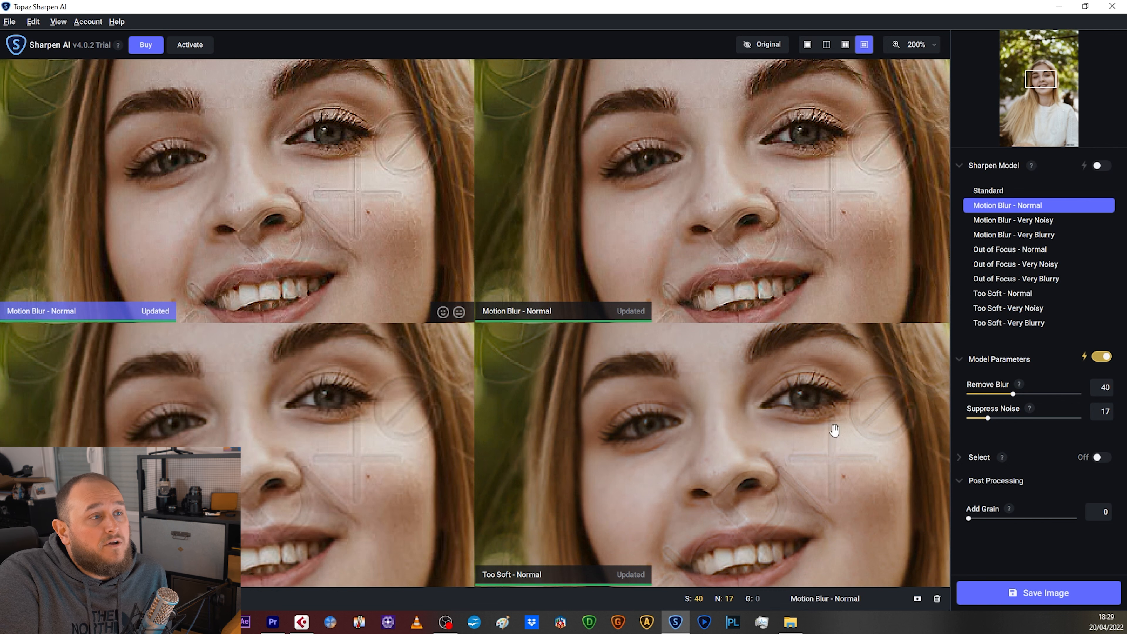
drag(824, 425, 818, 479)
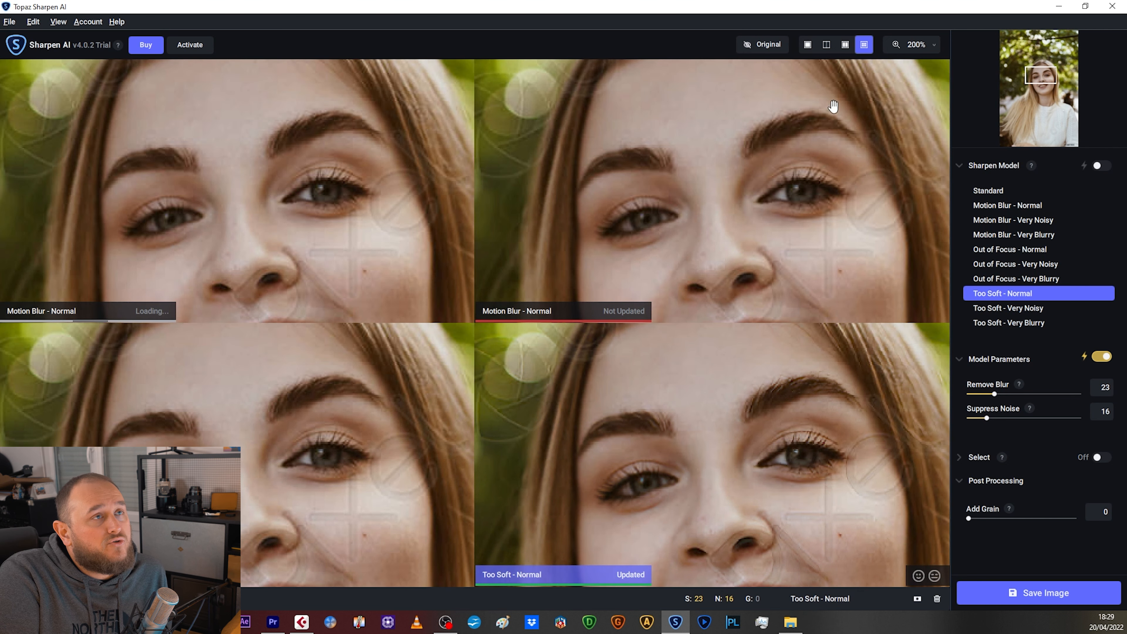
Switch the portrait to Split View centred on the face, and replace it with the couple photo Test Sharpen AI.jpg.
click(825, 44)
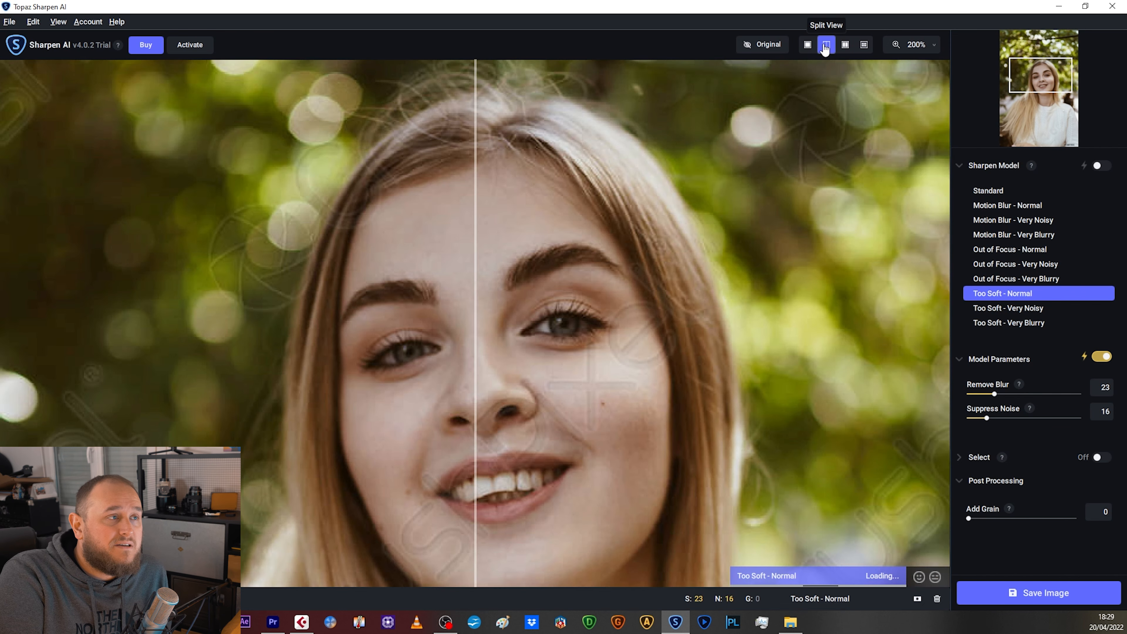
drag(558, 353, 566, 284)
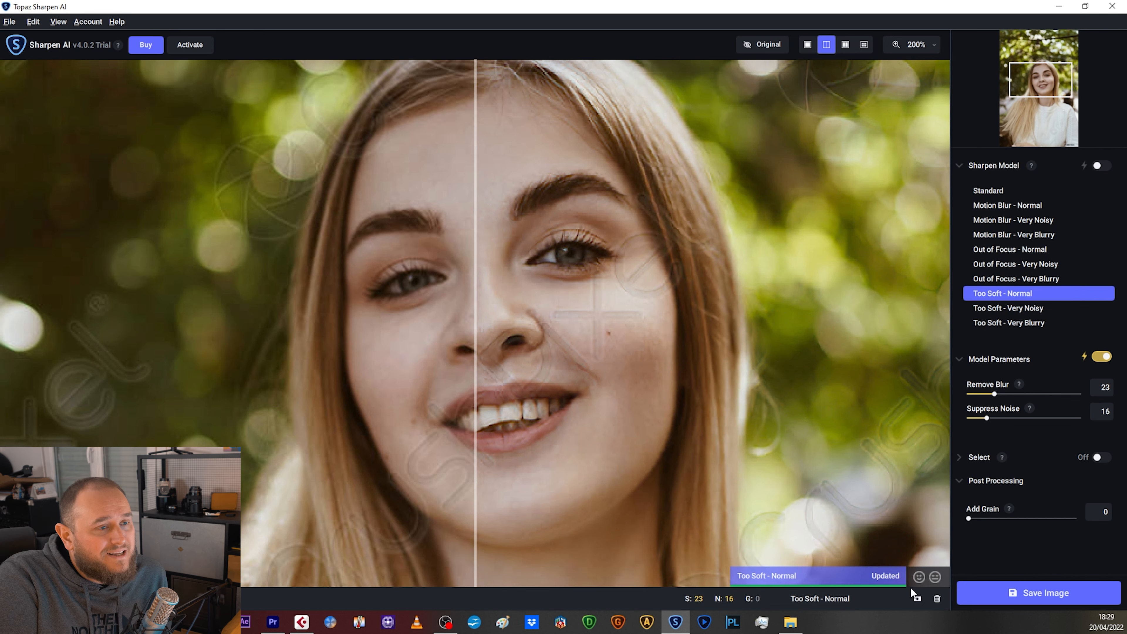
click(937, 599)
click(504, 356)
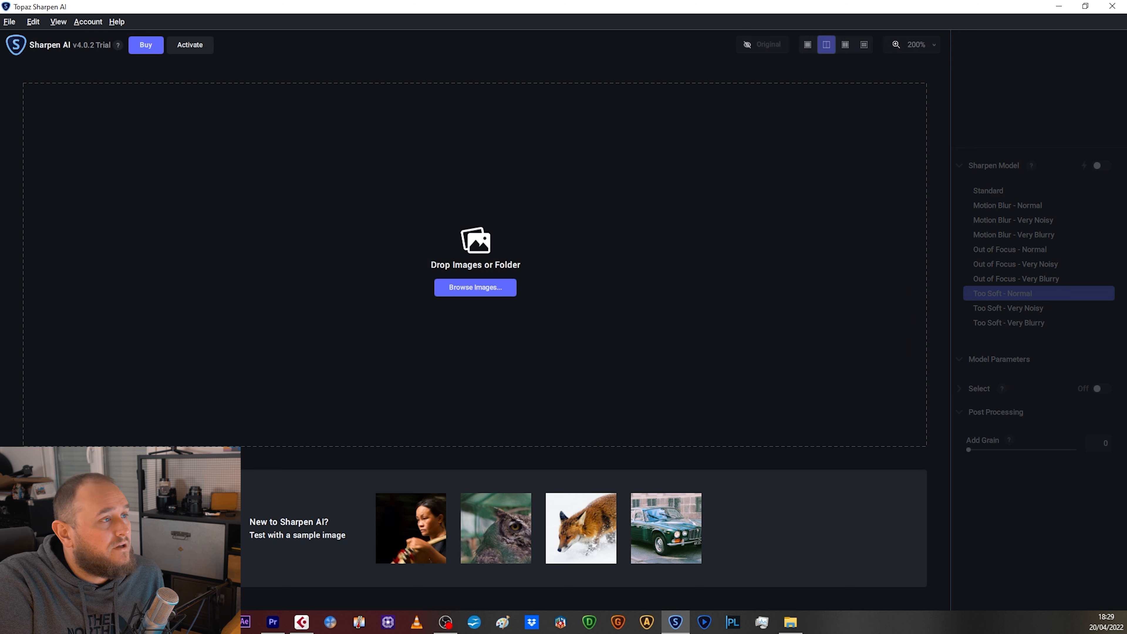
drag(1126, 284, 658, 277)
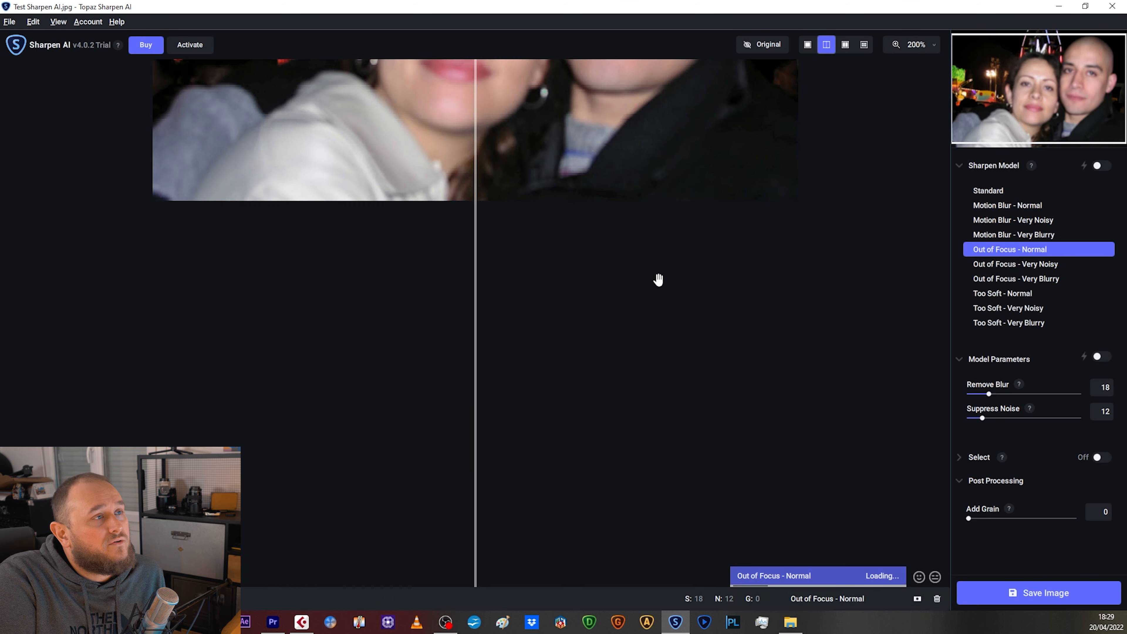
Try automatic sharpen model selection on the couple photo and compare the result with the original across both faces.
drag(474, 98, 809, 99)
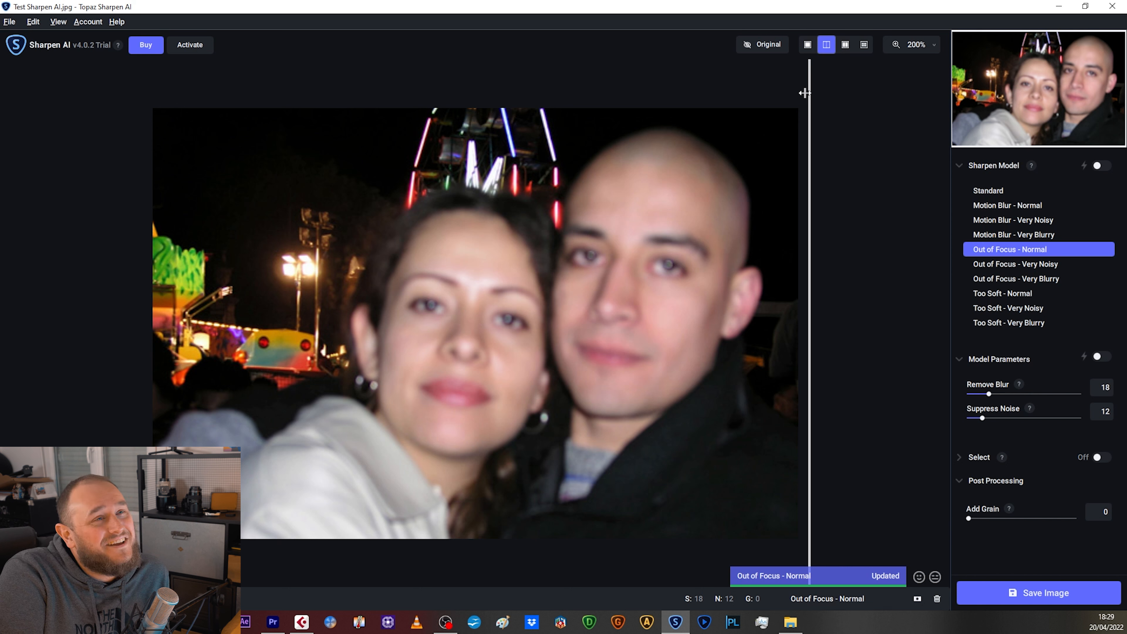
click(1098, 165)
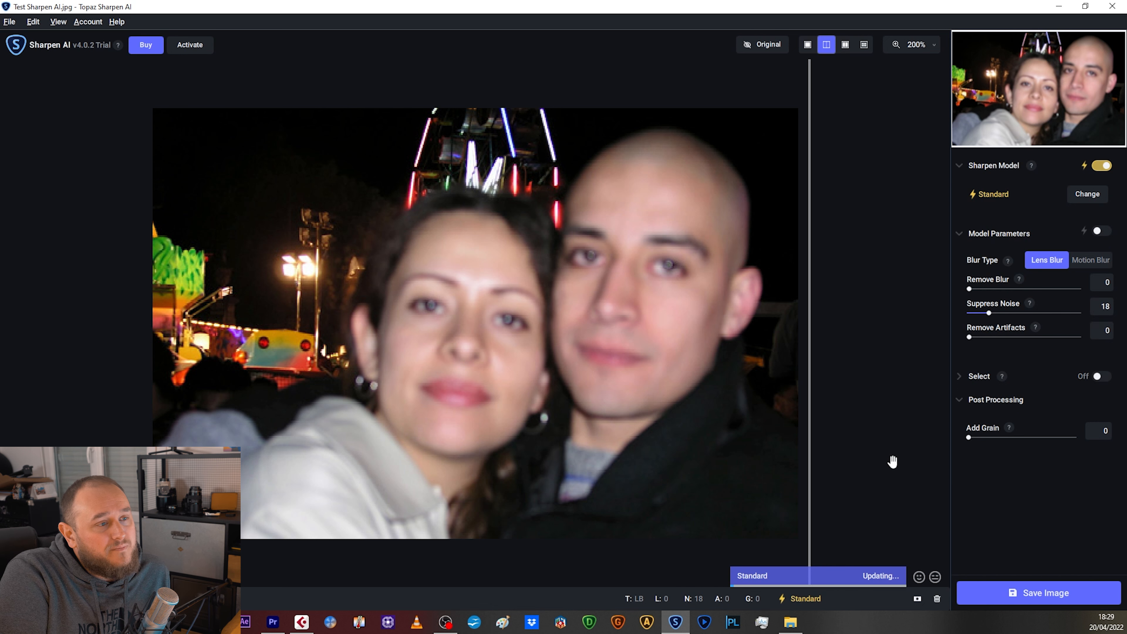
drag(810, 311, 160, 300)
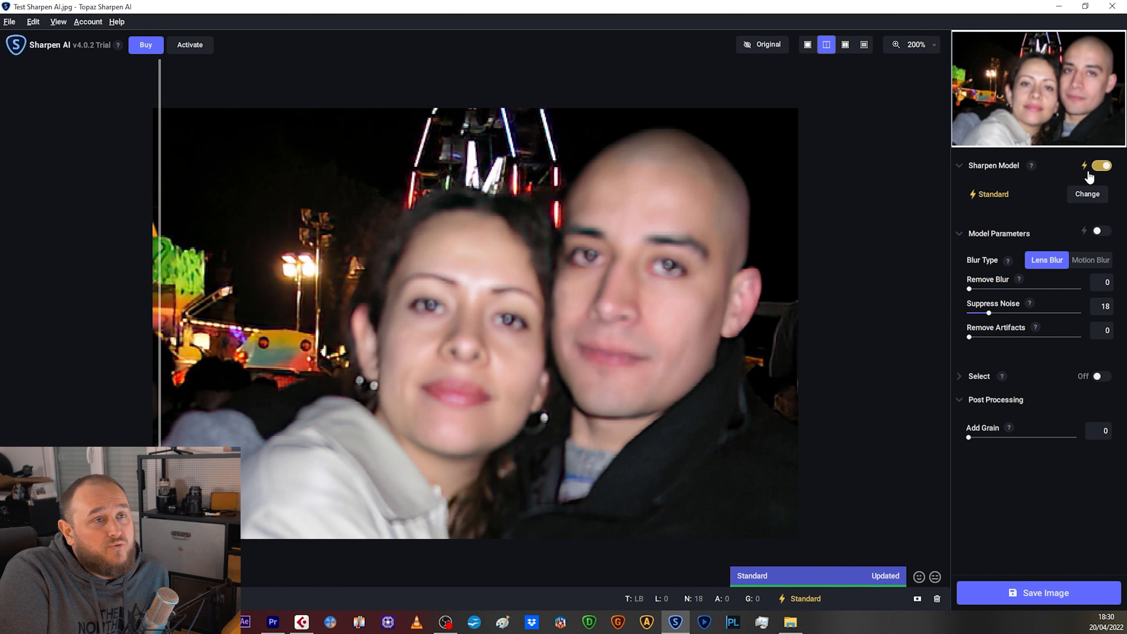
Turn off automatic model selection, choose Out of Focus - Very Blurry, and compare the couple photo with its original.
click(1100, 166)
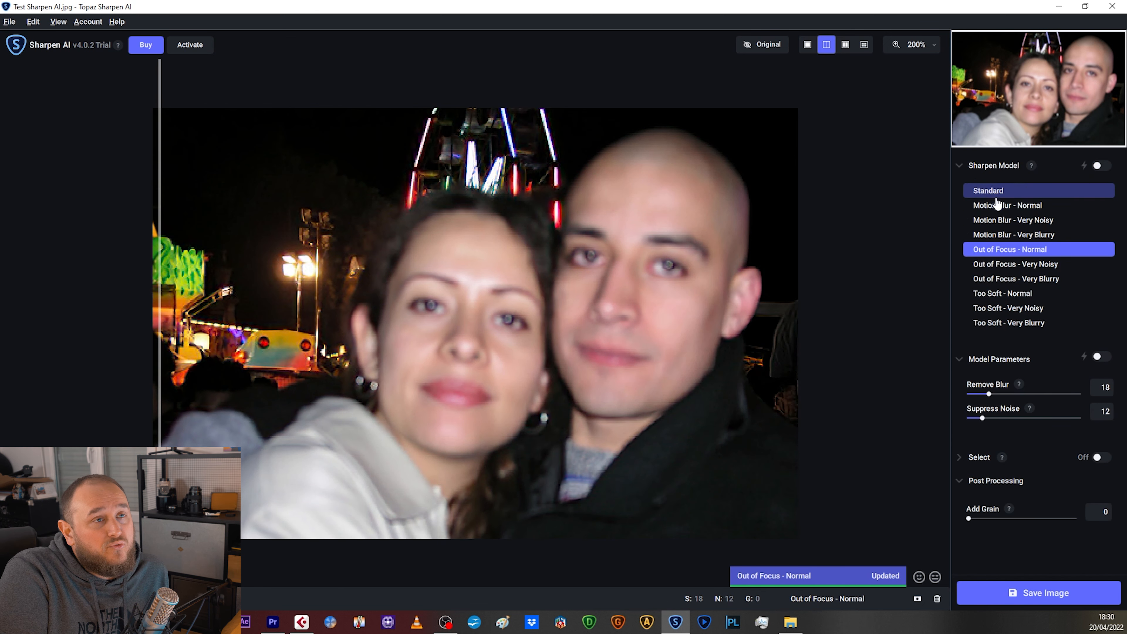
click(1037, 281)
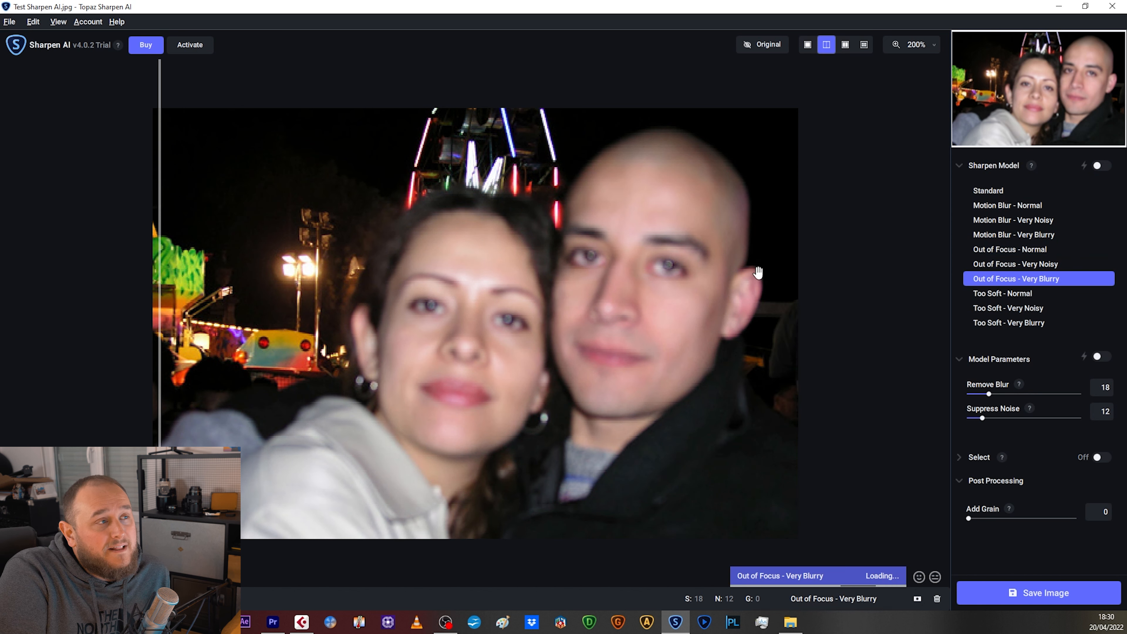
drag(157, 312, 763, 308)
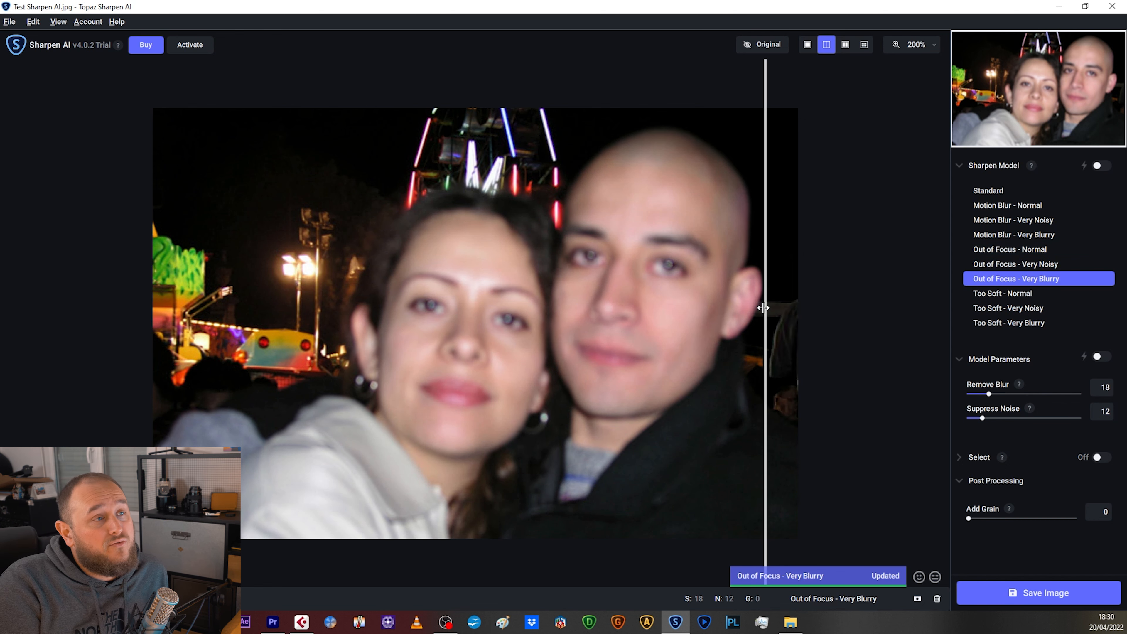
drag(763, 307, 499, 331)
drag(722, 329, 848, 187)
Examine the sharpened couple photo at 50% and 100% zoom, comparing it with the original.
click(932, 52)
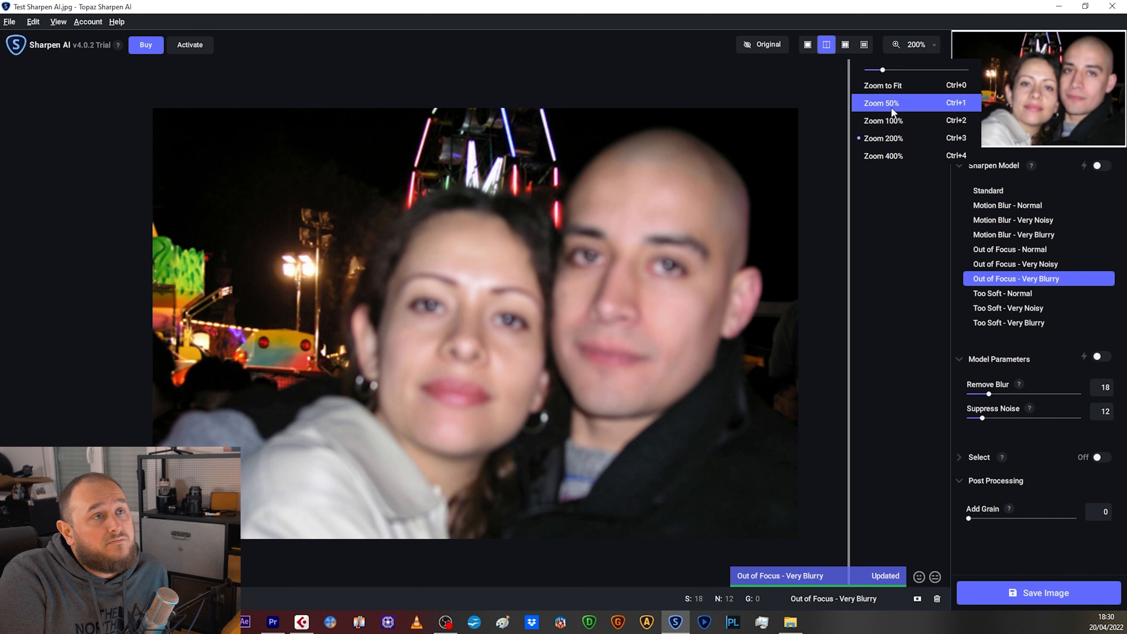
click(882, 102)
click(933, 52)
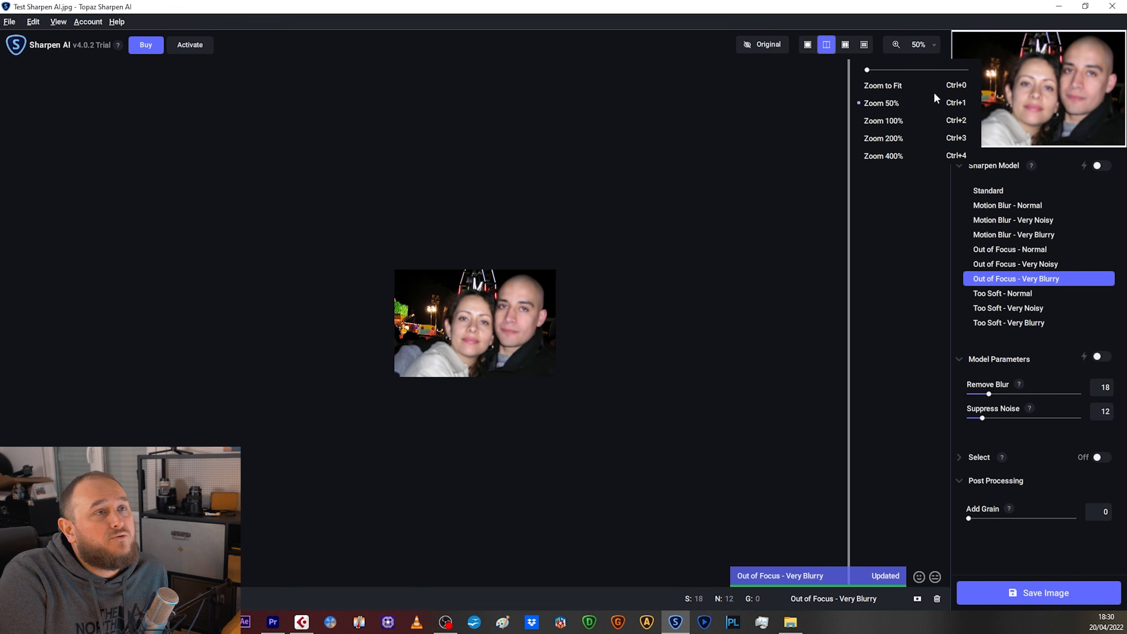
click(931, 120)
drag(855, 181, 211, 211)
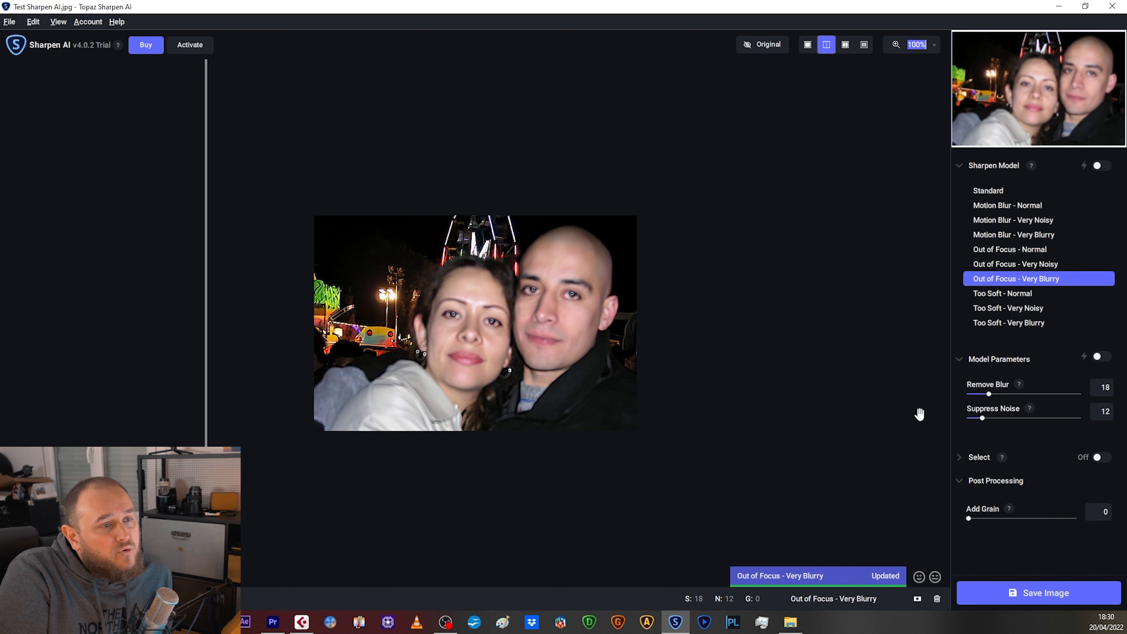
Remove the couple photo and load photo-pas-nette-flou-mouvement-tuto-tonton-photo (1).jpg.
click(936, 599)
click(462, 353)
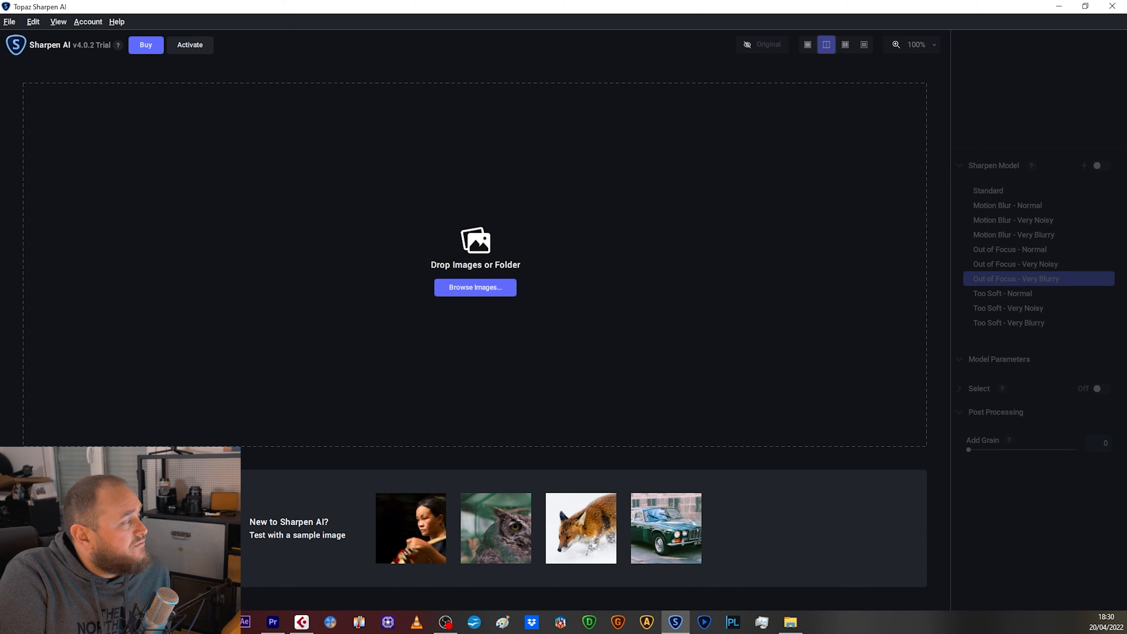
drag(0, 132, 590, 242)
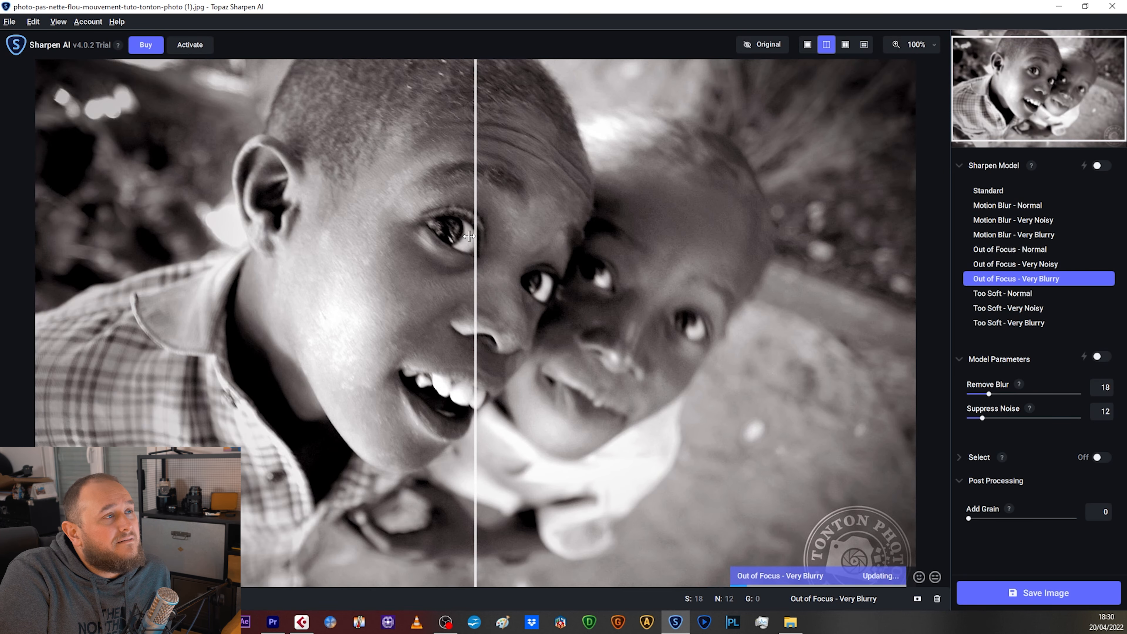
Fit the whole photo of the two children in the view and show its unsharpened original.
drag(476, 237, 816, 115)
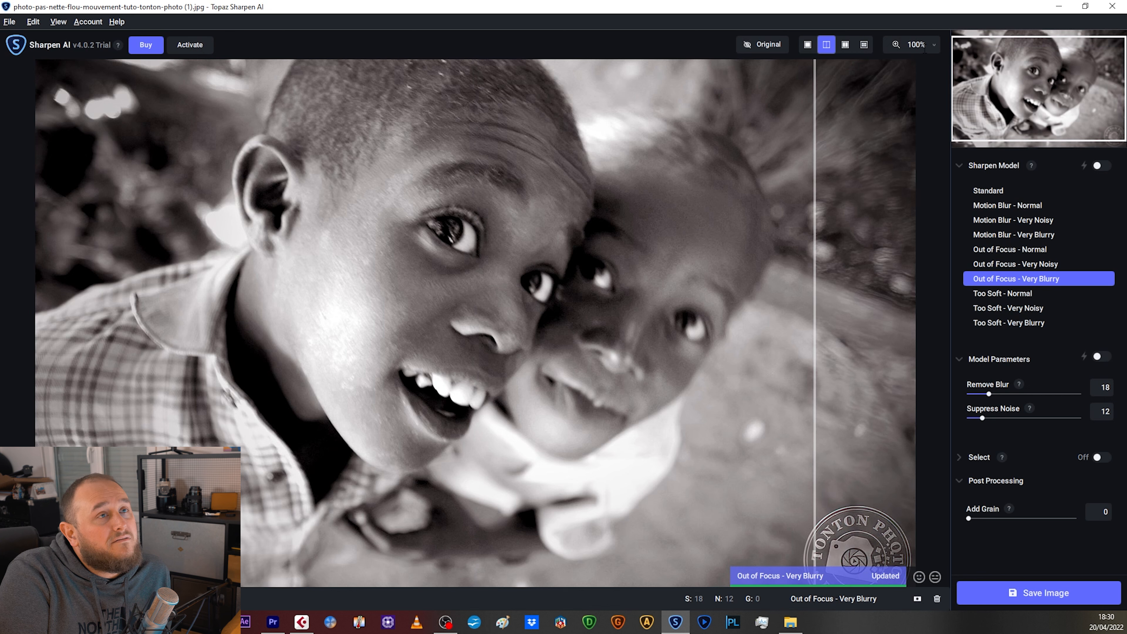
click(932, 46)
click(907, 81)
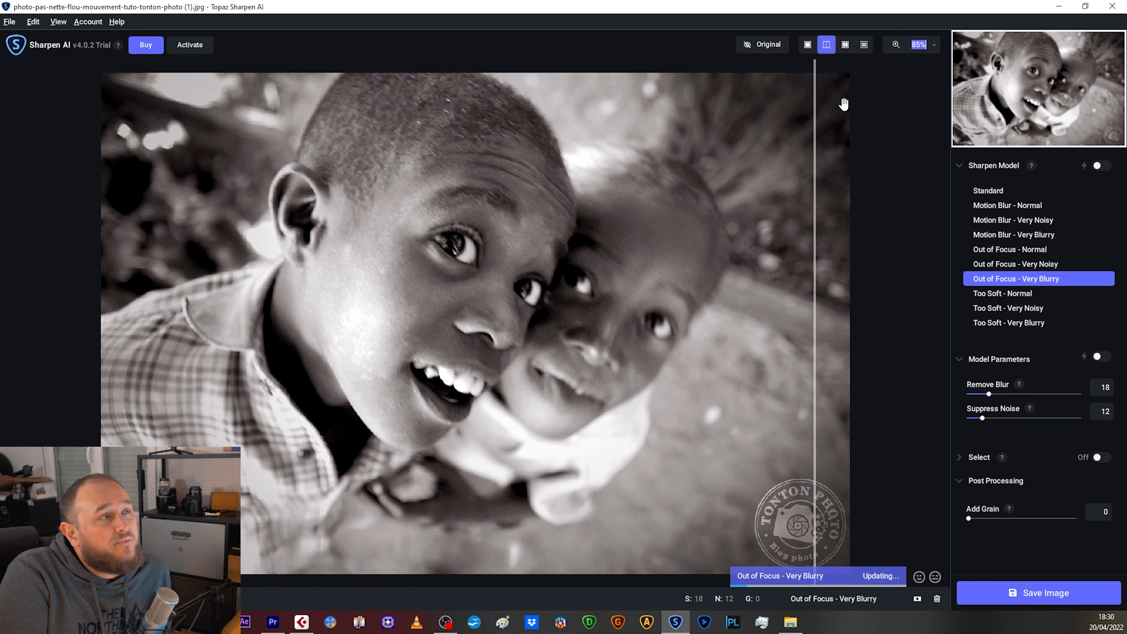
drag(818, 195, 889, 195)
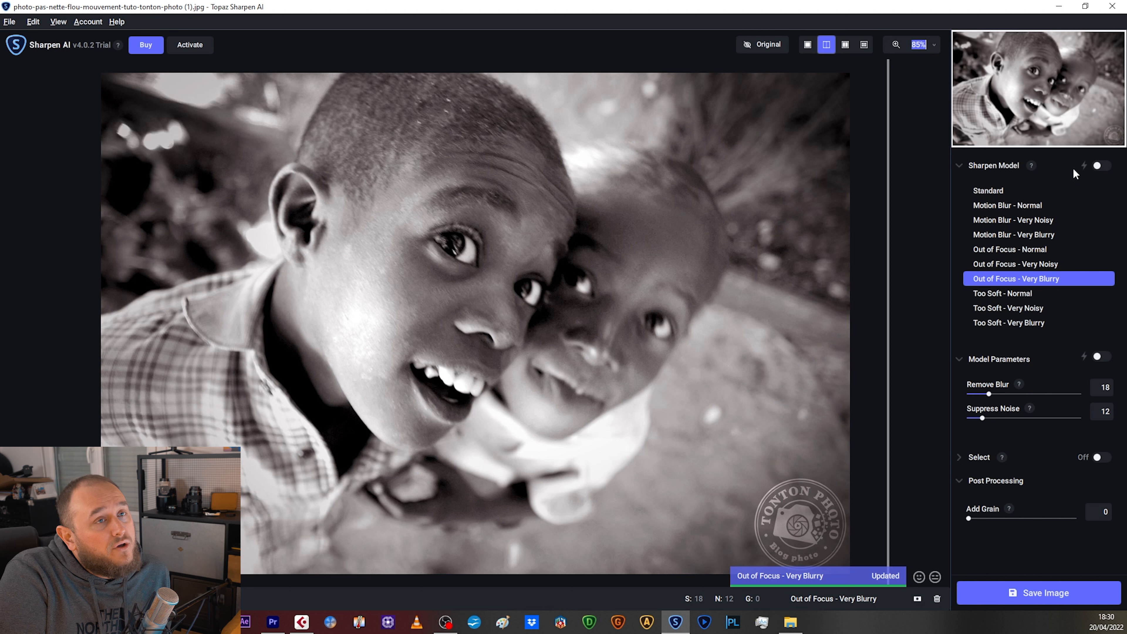
Enable automatic sharpen model selection for the children's photo and compare the result with the original across both faces.
click(1101, 167)
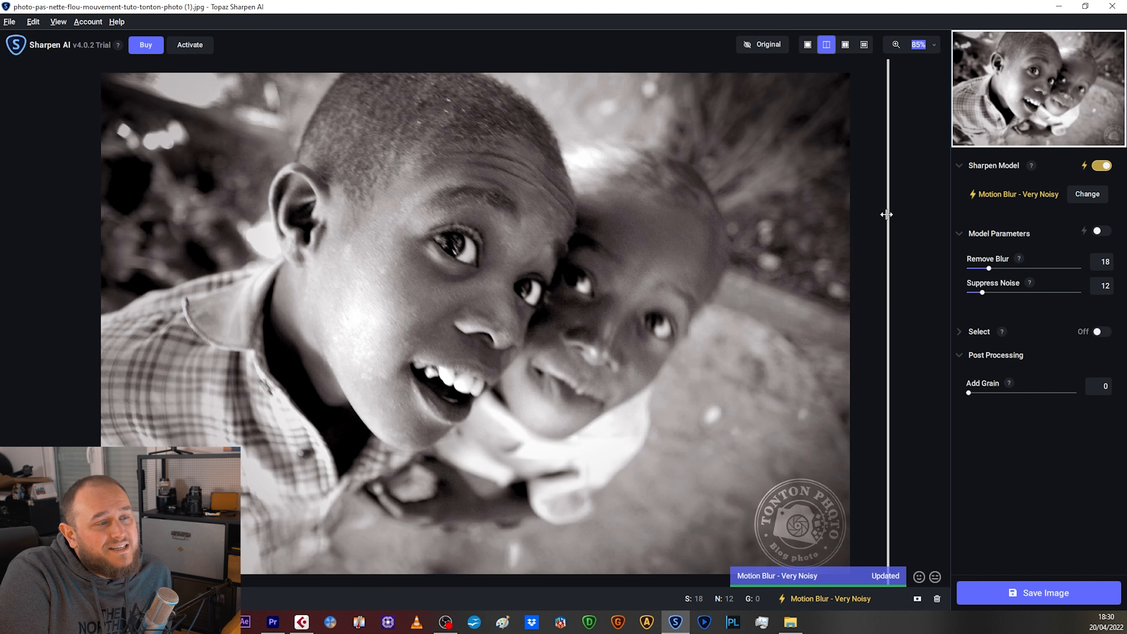
drag(886, 214, 80, 244)
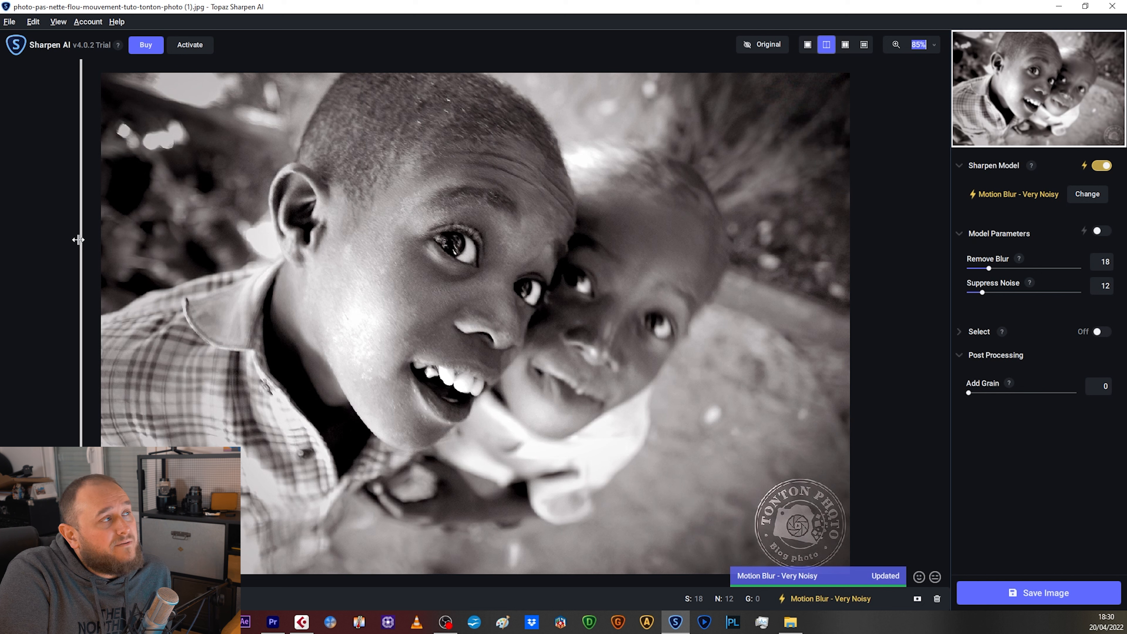
drag(117, 240, 177, 235)
drag(75, 236, 564, 229)
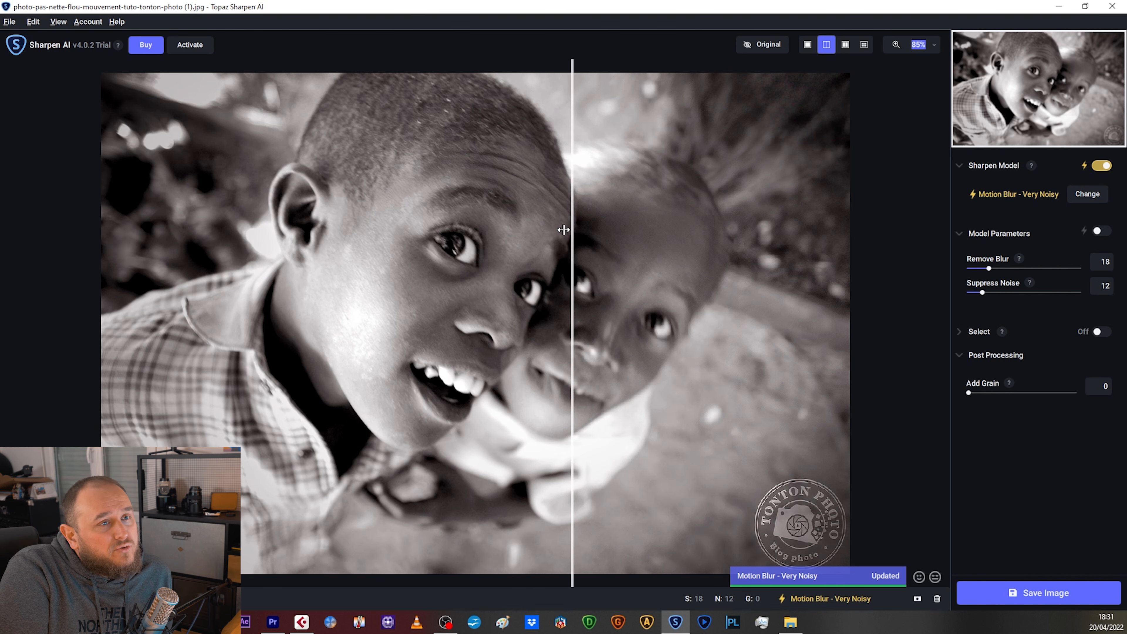
Try Remove Blur at 32 against the original, and set Remove Blur to 52 and Suppress Noise to 26.
drag(990, 267, 1004, 268)
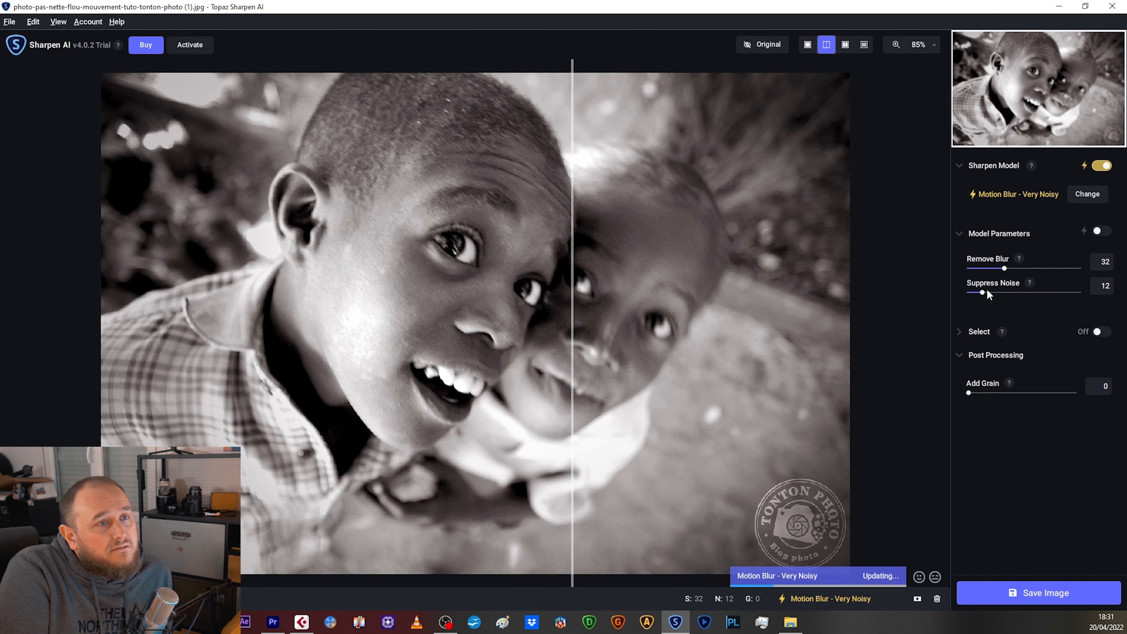
drag(573, 291, 264, 287)
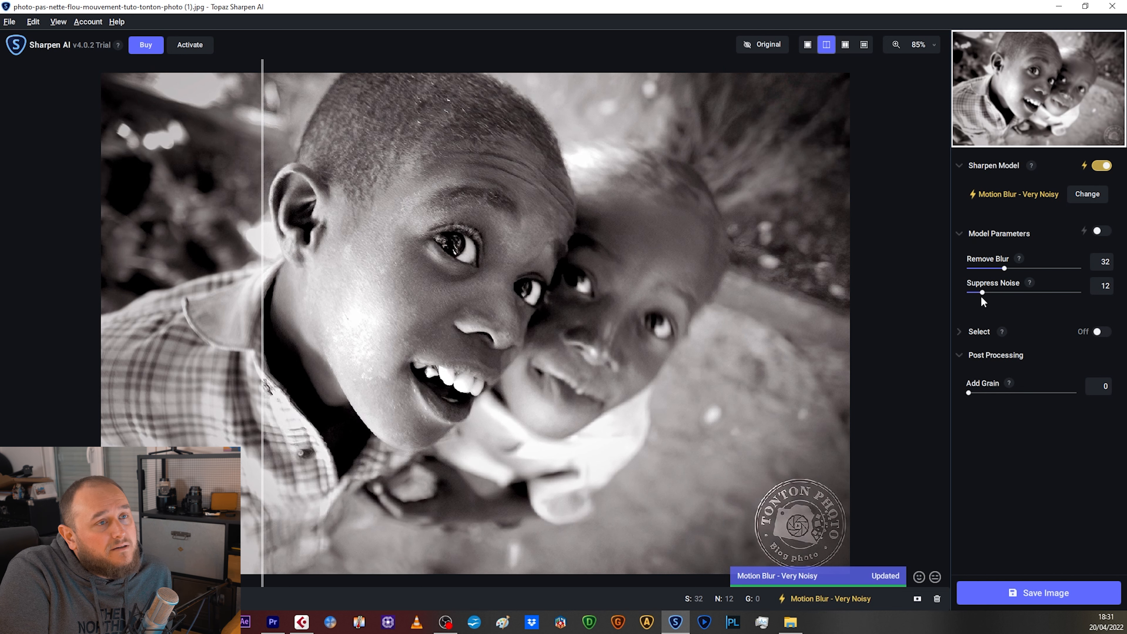
drag(982, 292, 1026, 268)
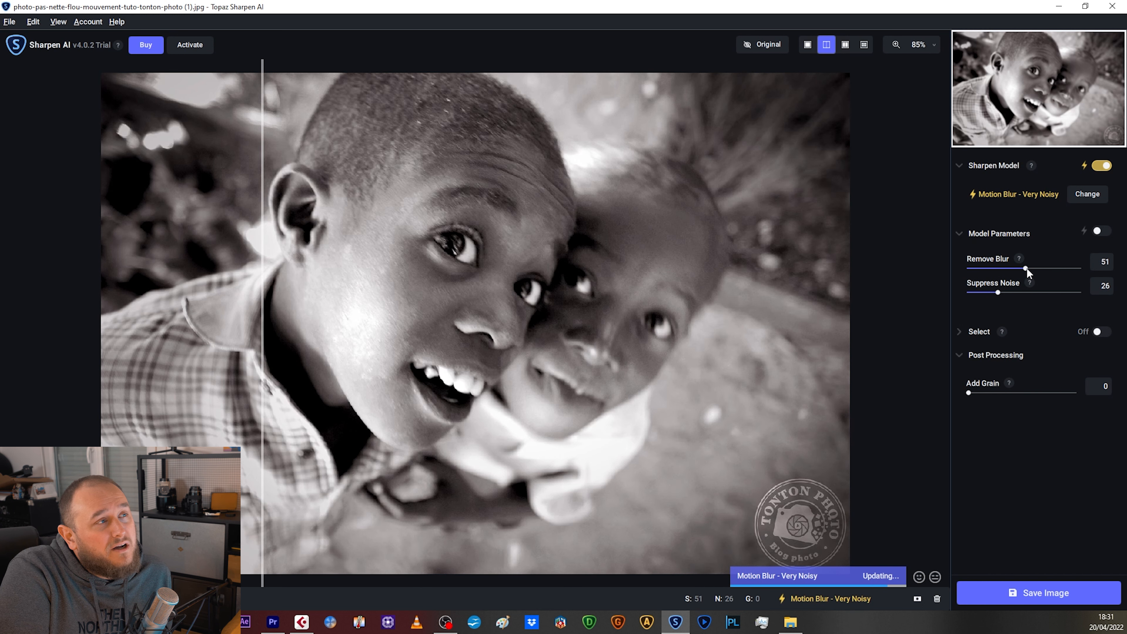
click(1027, 268)
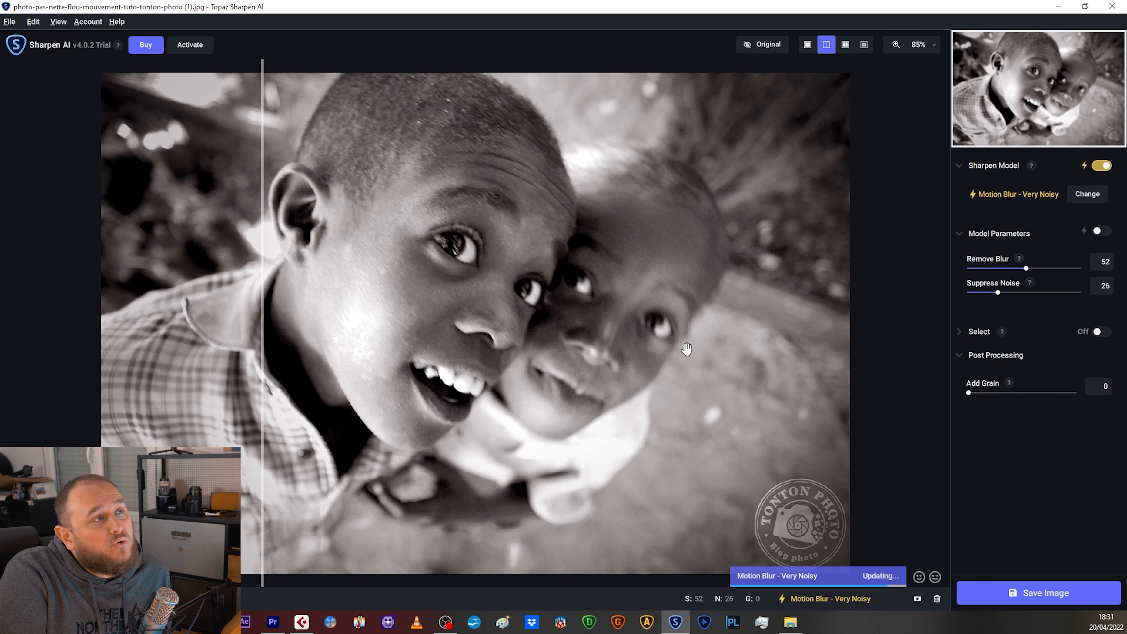
Compare the more strongly sharpened children's photo with the original across the shirt, hair and faces.
drag(264, 308, 150, 309)
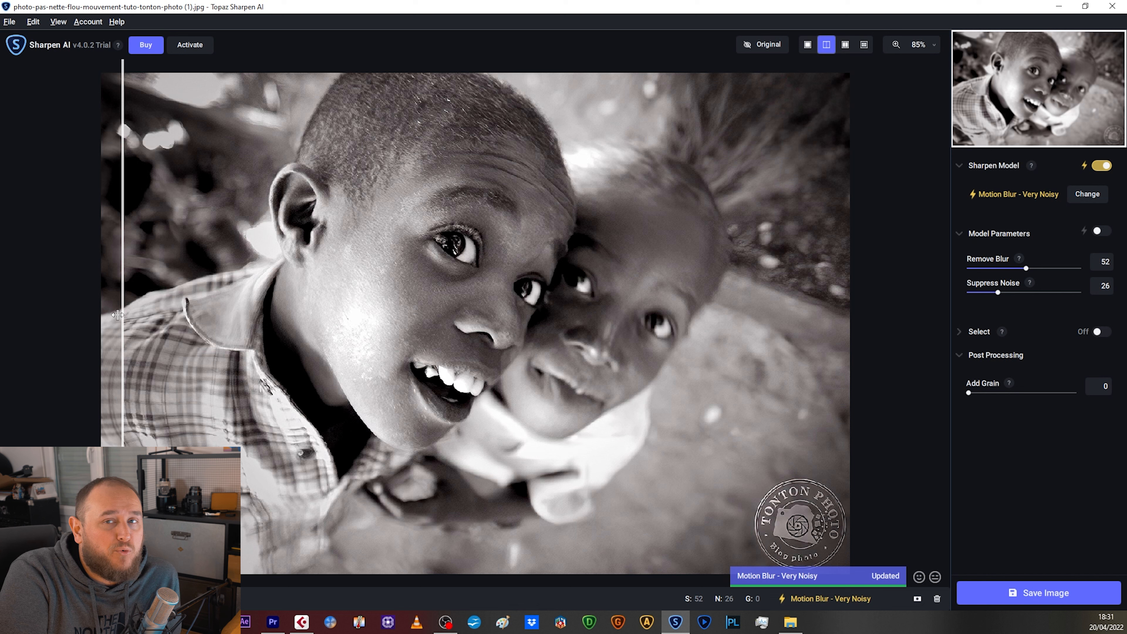
drag(117, 314, 160, 318)
drag(256, 320, 597, 318)
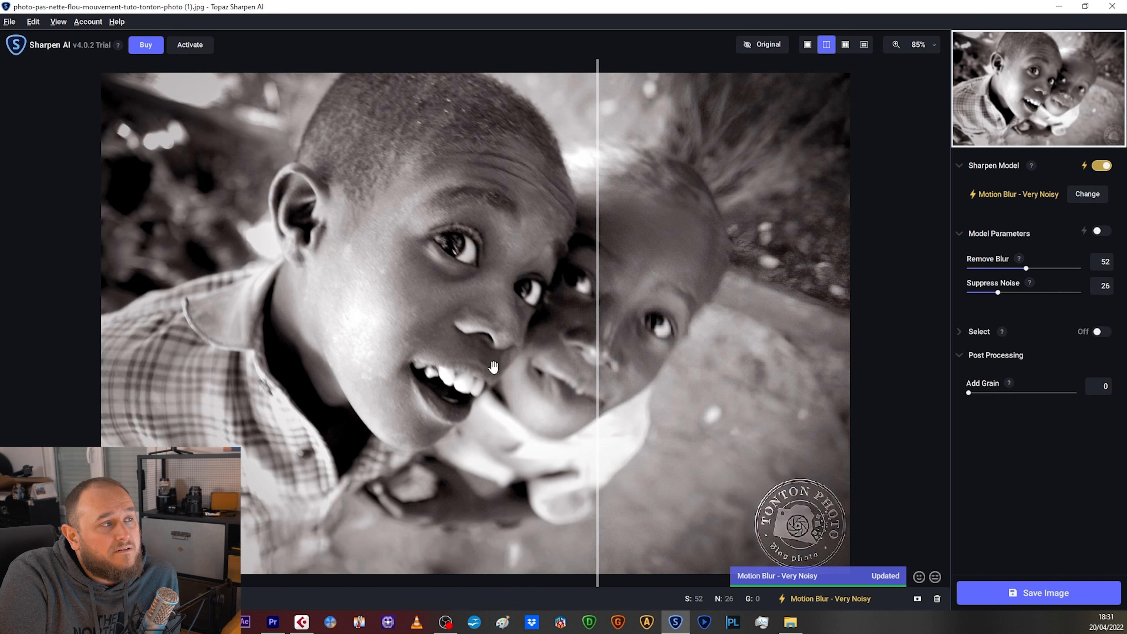
drag(596, 389, 285, 389)
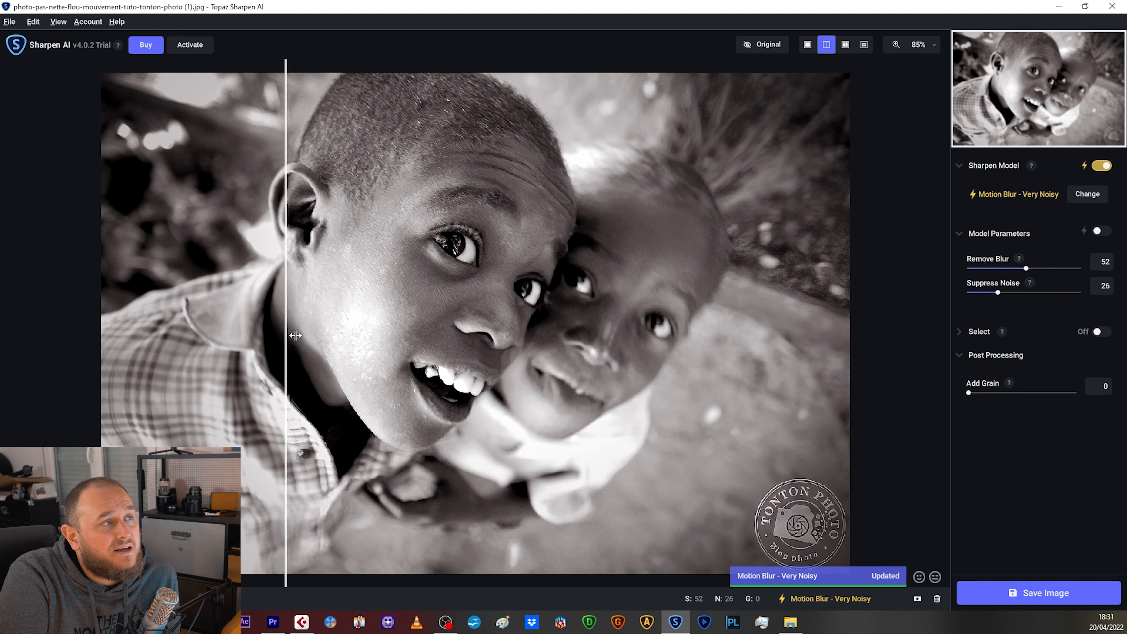
drag(291, 336, 416, 334)
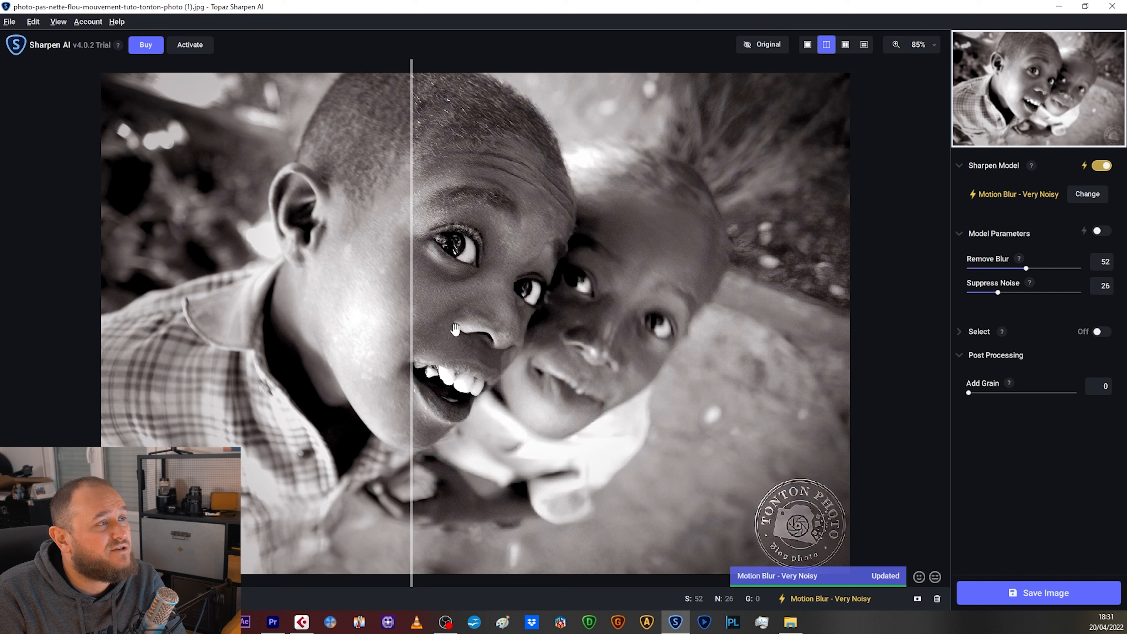
drag(413, 338, 77, 346)
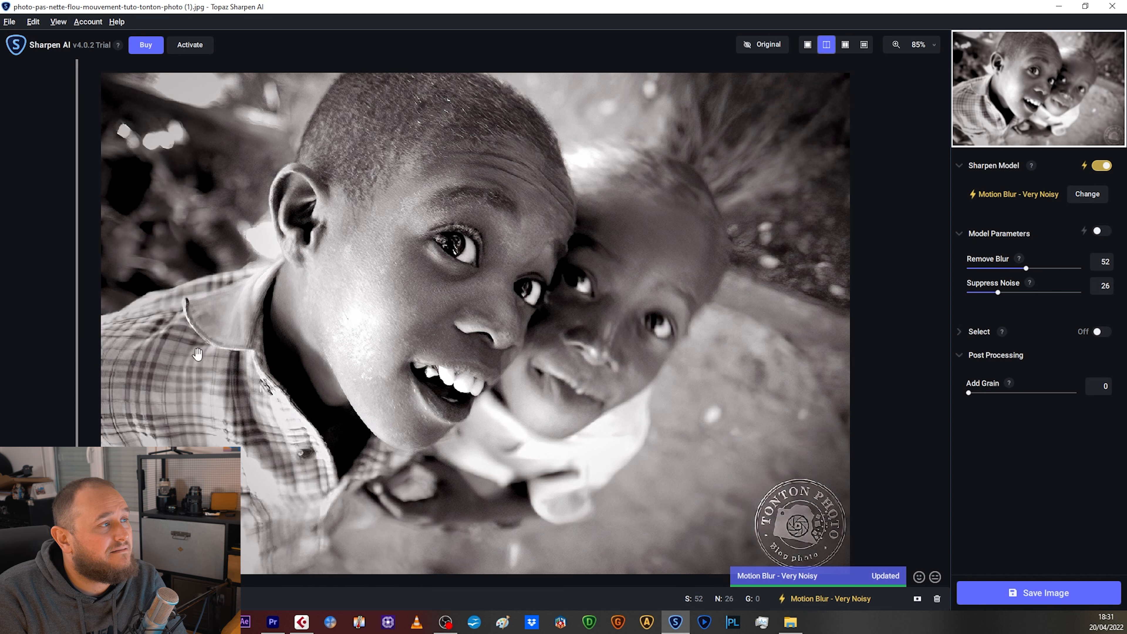
drag(76, 372, 53, 345)
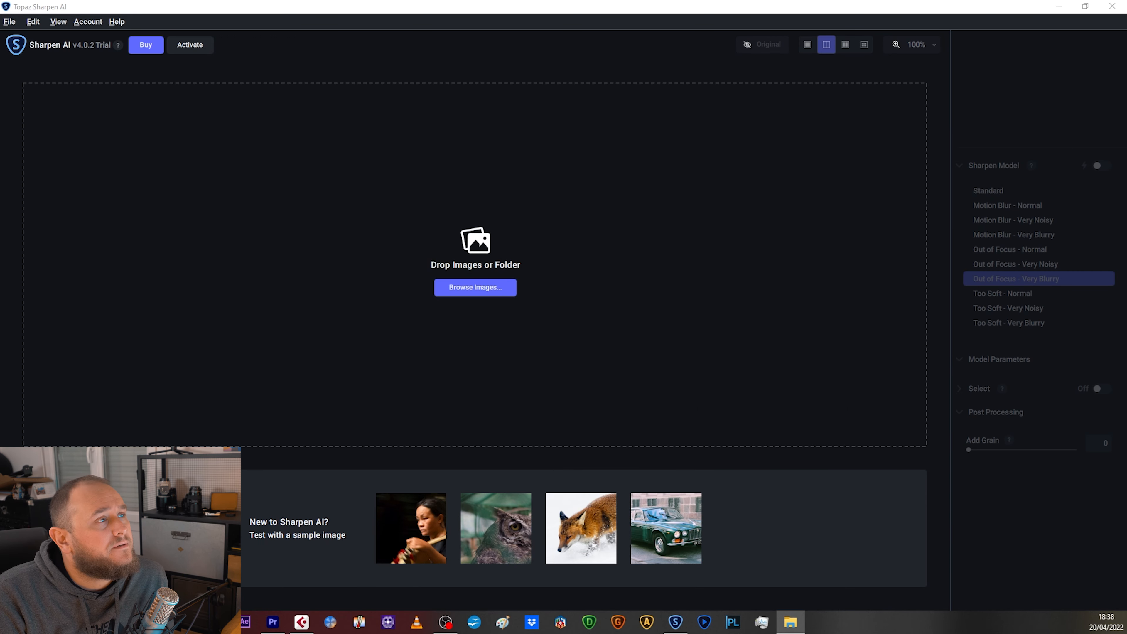
Load the photo P1080614.JPG and compare its automatic Standard sharpening with the original.
drag(0, 228, 585, 244)
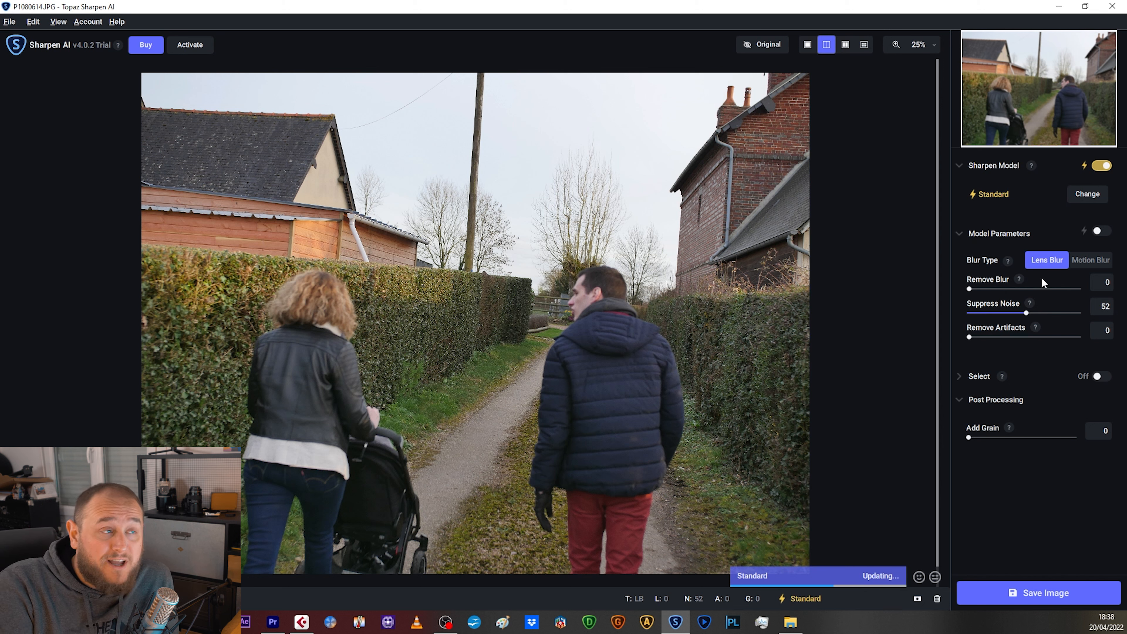
drag(937, 275, 848, 273)
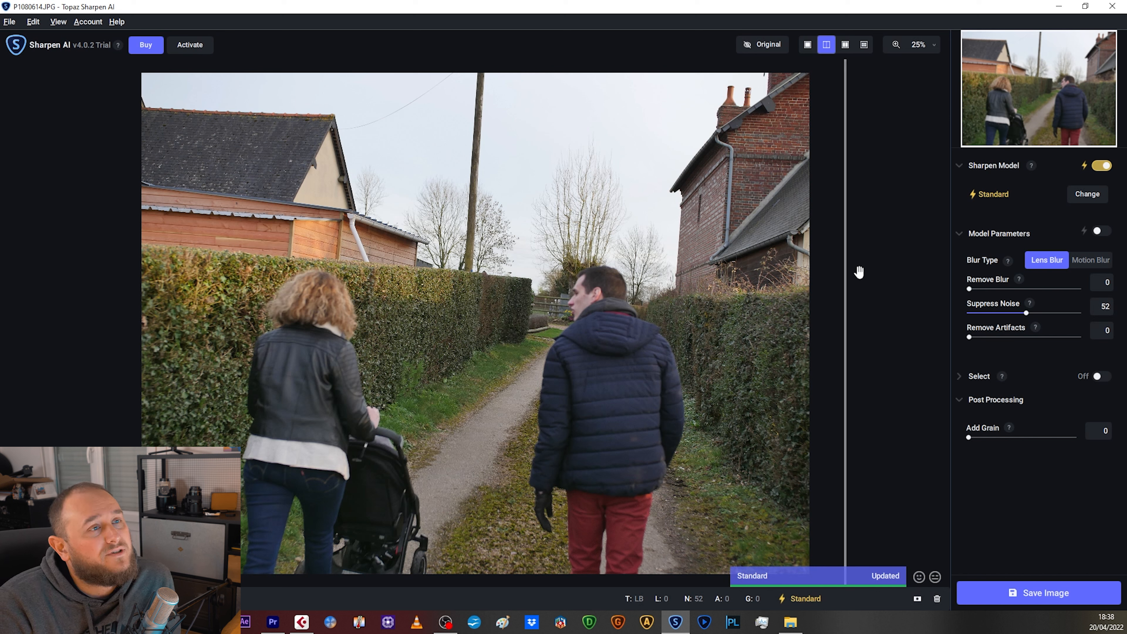
drag(845, 271, 448, 312)
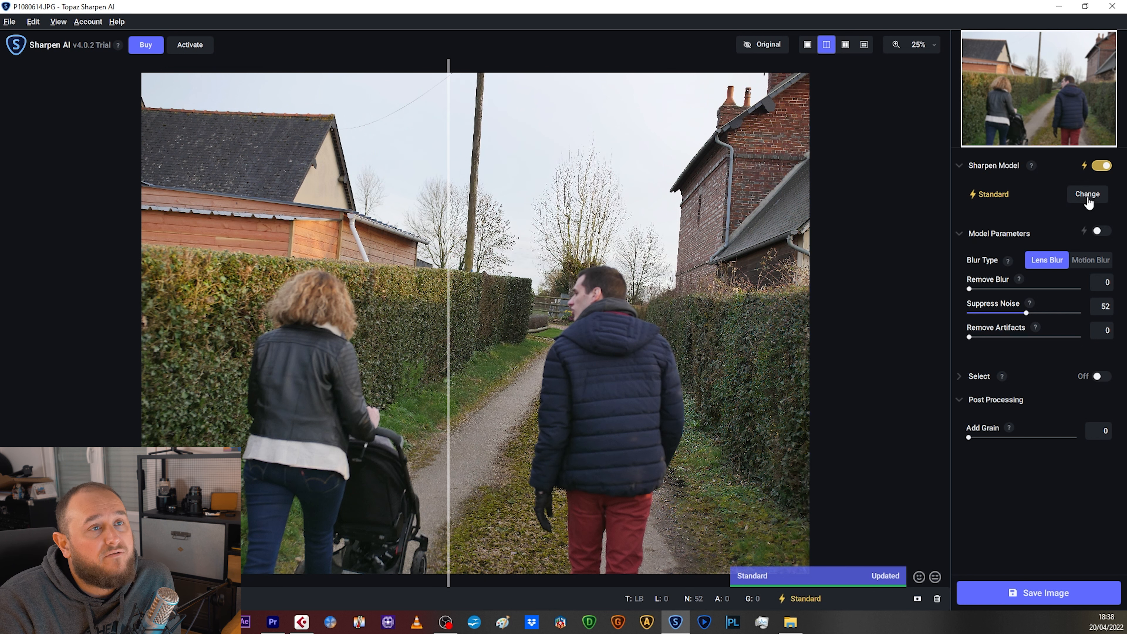
Turn off automatic model selection, use Out of Focus - Very Blurry, and compare the man with the original at 100% zoom.
click(1100, 168)
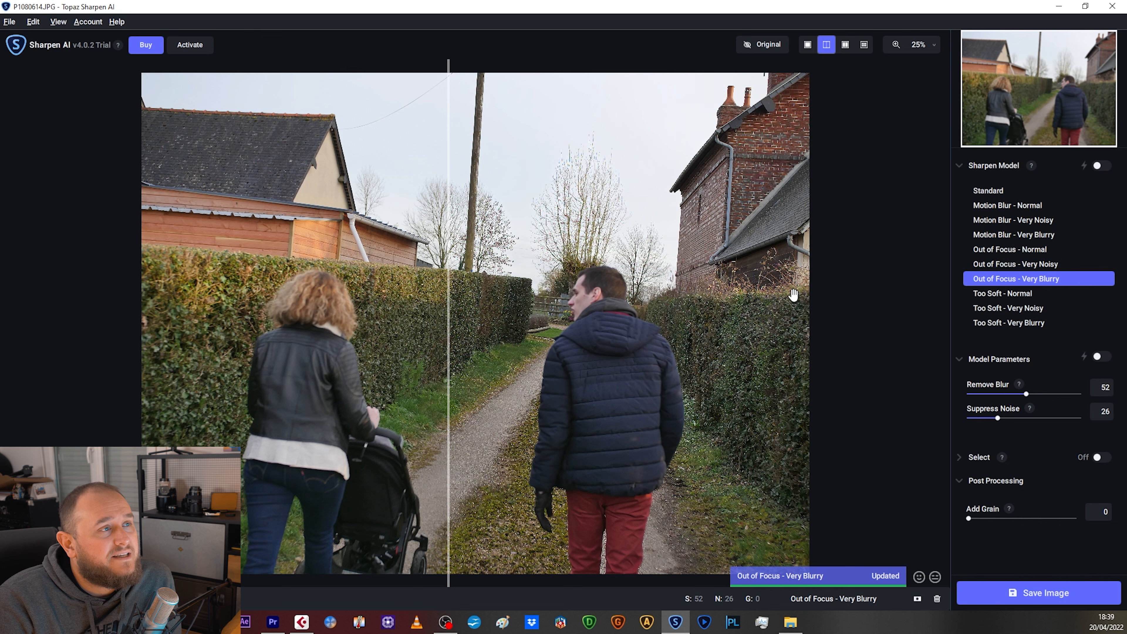
click(932, 46)
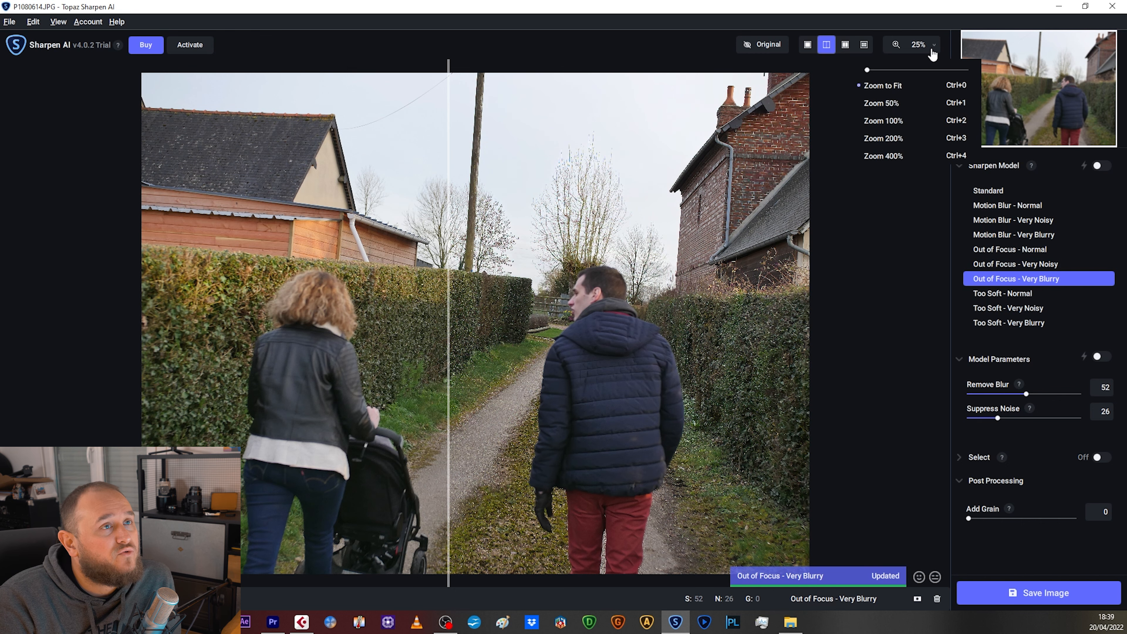
click(907, 116)
drag(575, 306, 349, 303)
drag(777, 302, 265, 289)
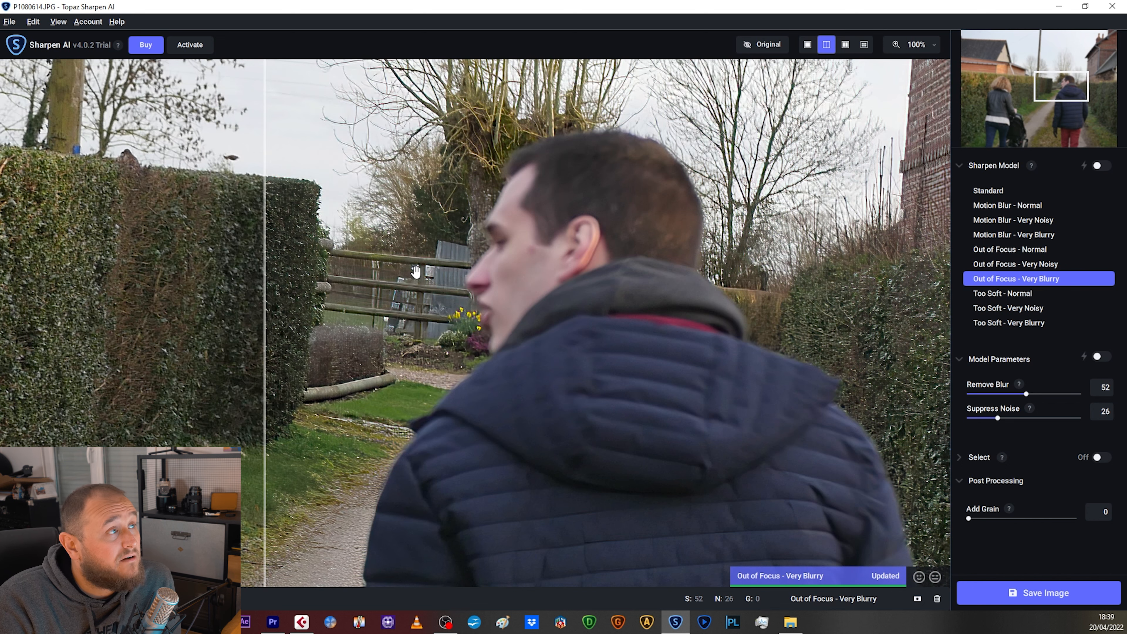
Compare the sharpened hedge between the two people with the original at 100% zoom.
drag(263, 282, 72, 306)
drag(181, 314, 697, 325)
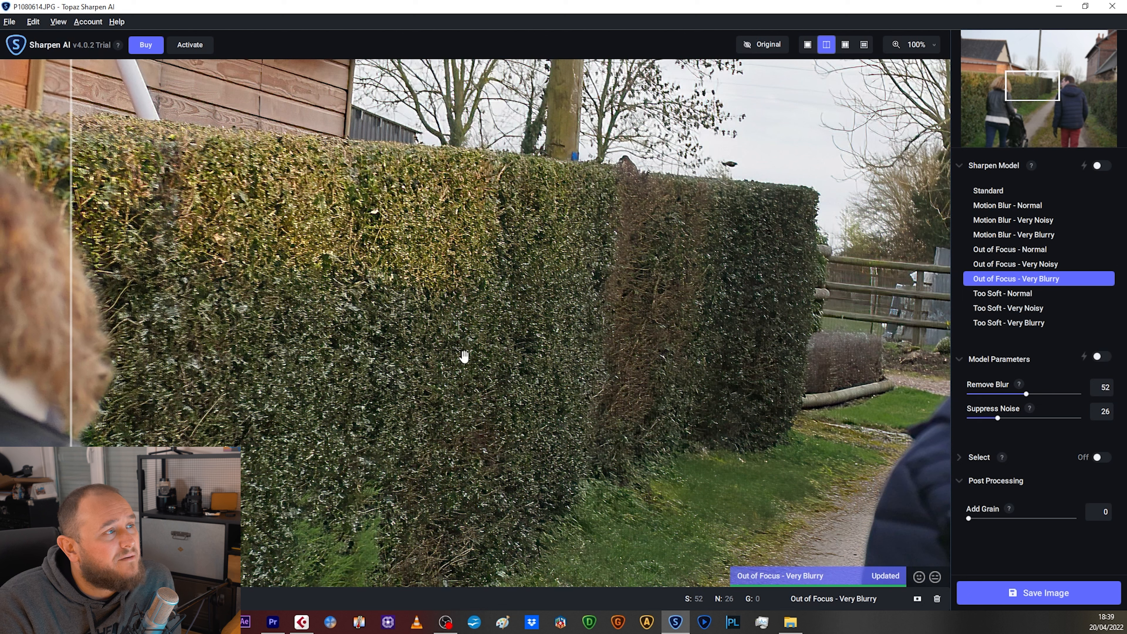
drag(77, 366, 384, 339)
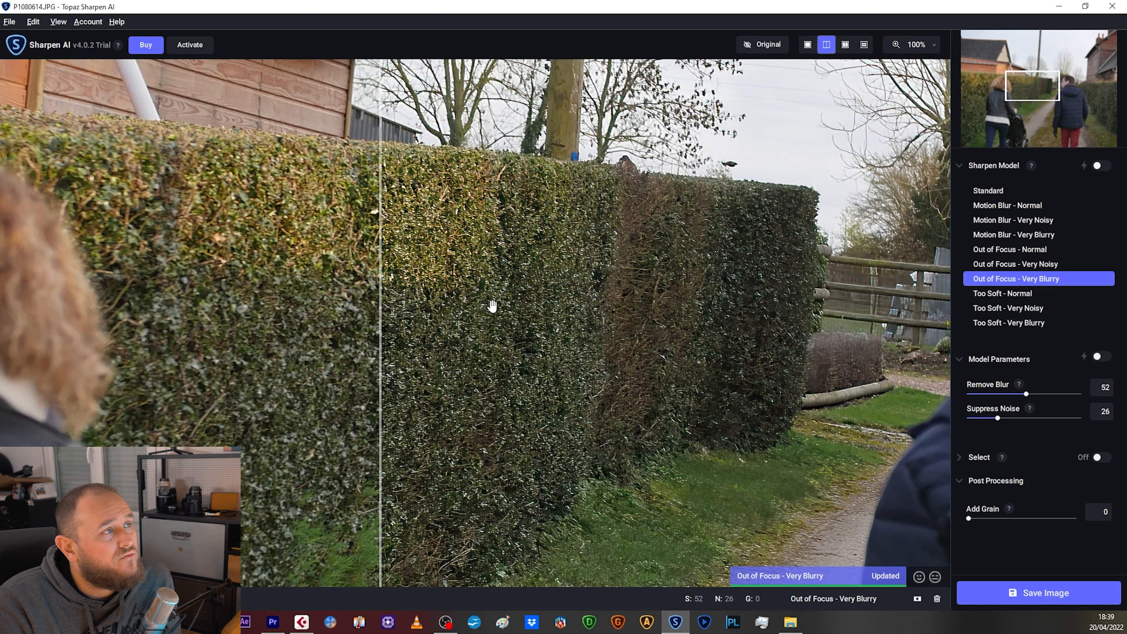
Compare the woman's hair, the hedge behind her and the wooden building with the original at 100% zoom.
drag(491, 306, 918, 353)
drag(686, 333, 887, 306)
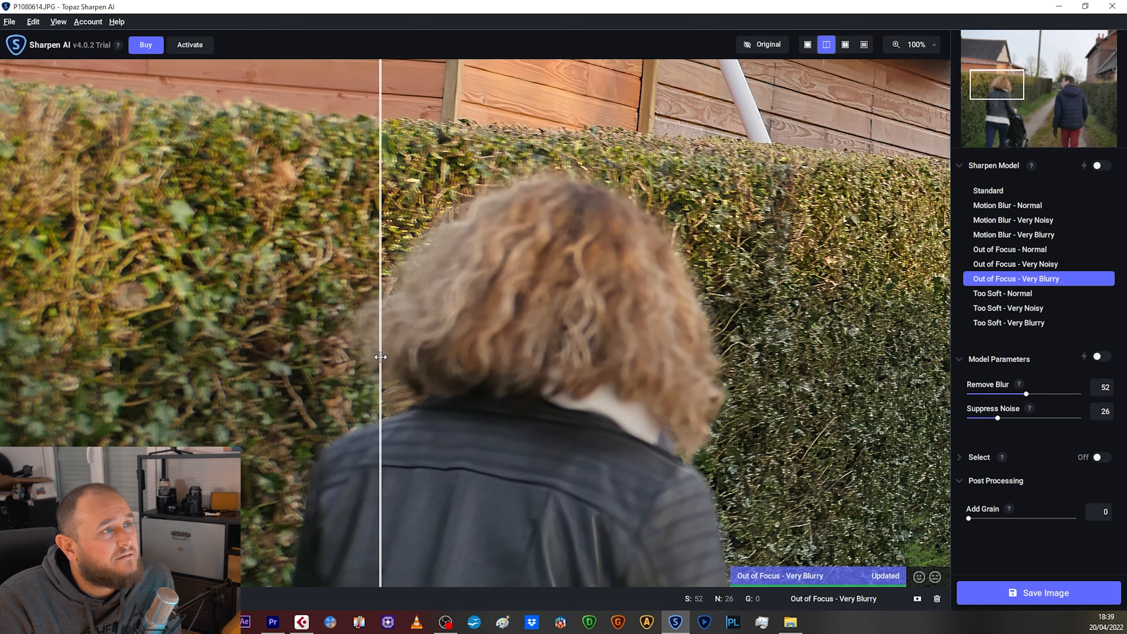
drag(380, 358, 587, 337)
mouse_move(401, 328)
mouse_down()
mouse_move(13, 331)
mouse_move(414, 331)
mouse_up()
drag(774, 264, 665, 452)
drag(414, 276, 300, 267)
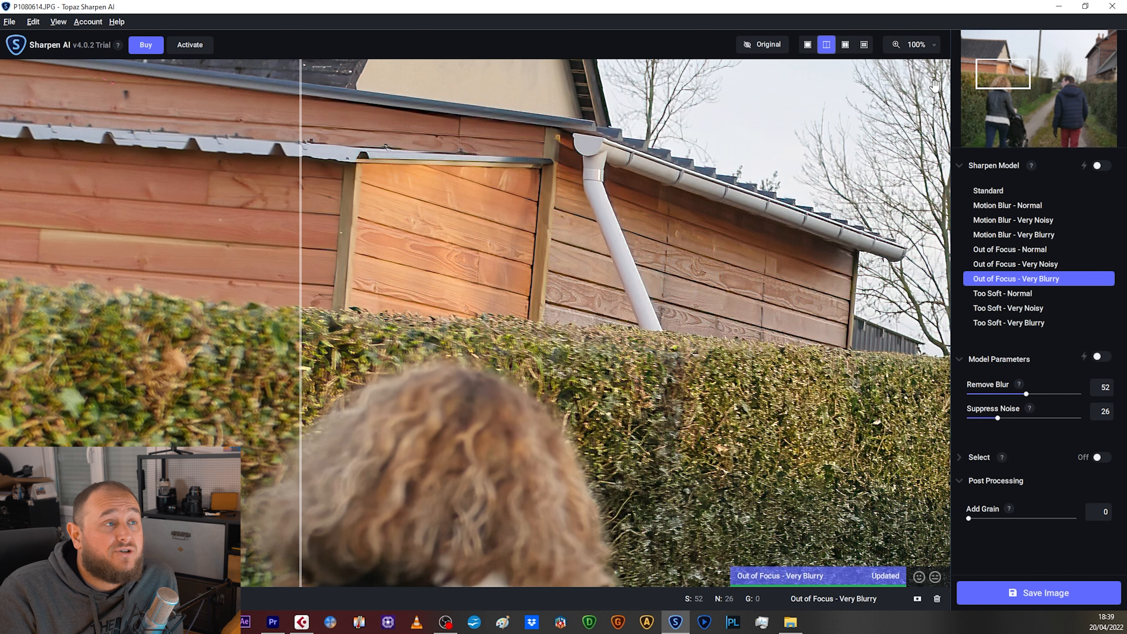
Fit the whole photo in the preview and stop the large preview size warning from showing again.
click(934, 46)
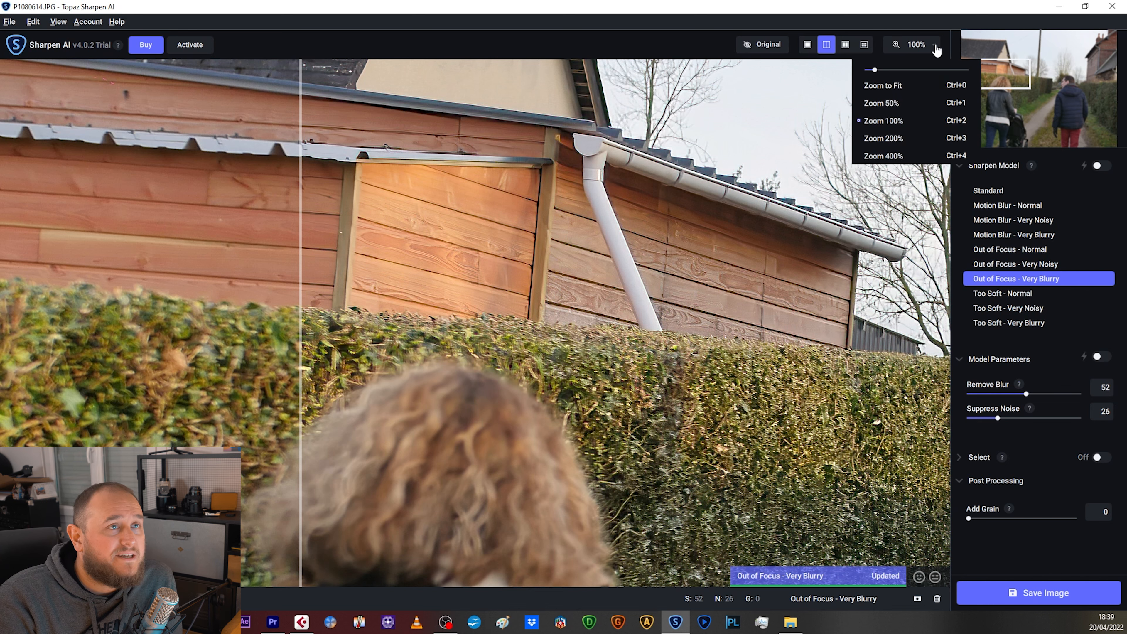
click(884, 85)
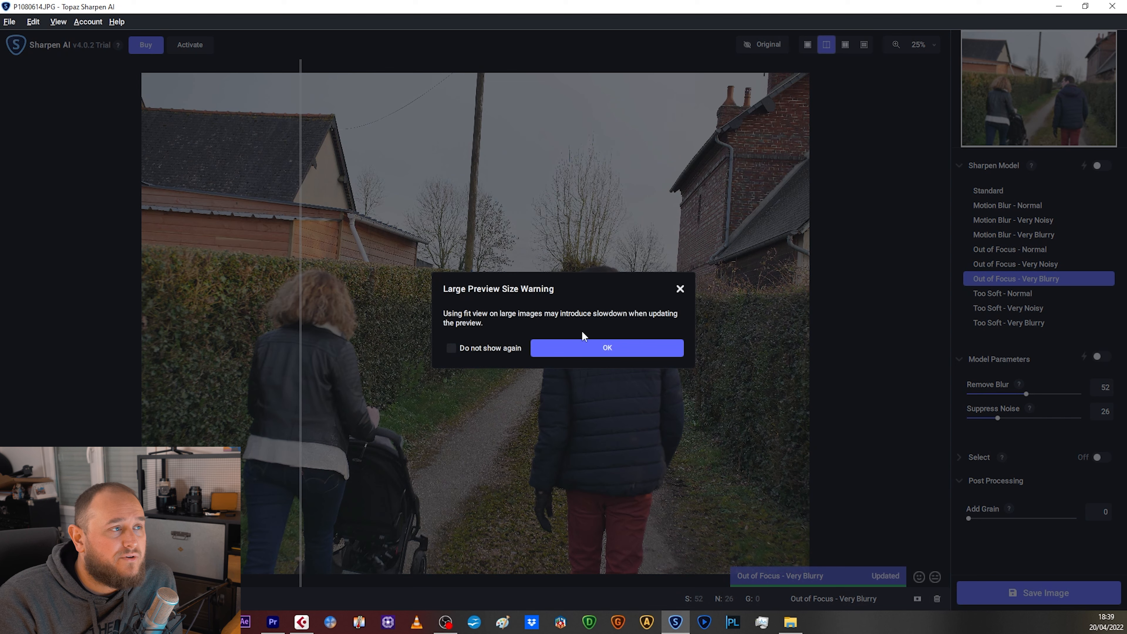
click(457, 348)
click(568, 355)
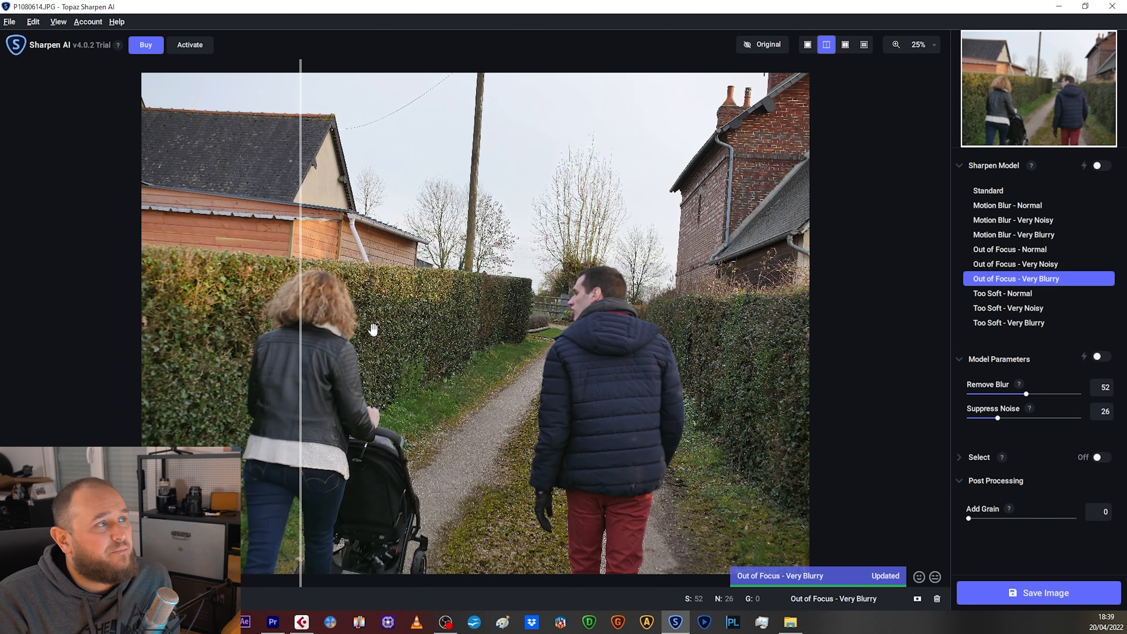
Try Remove Blur at 100 and compare the result with the original across the whole photo.
drag(305, 346, 220, 340)
drag(1025, 394, 1081, 394)
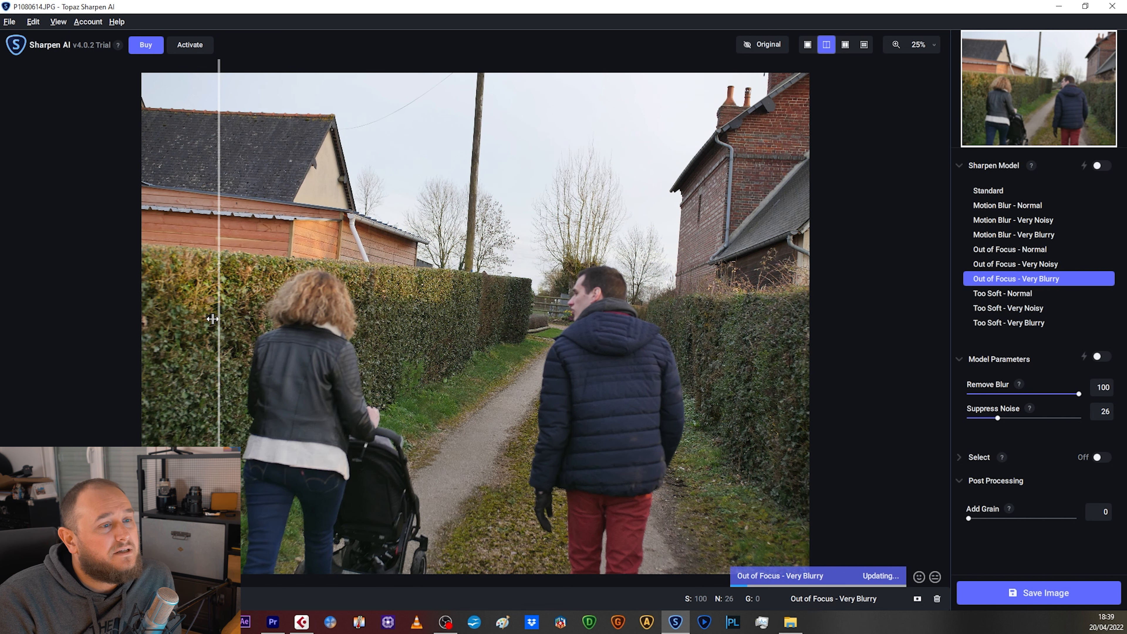
drag(212, 318, 794, 317)
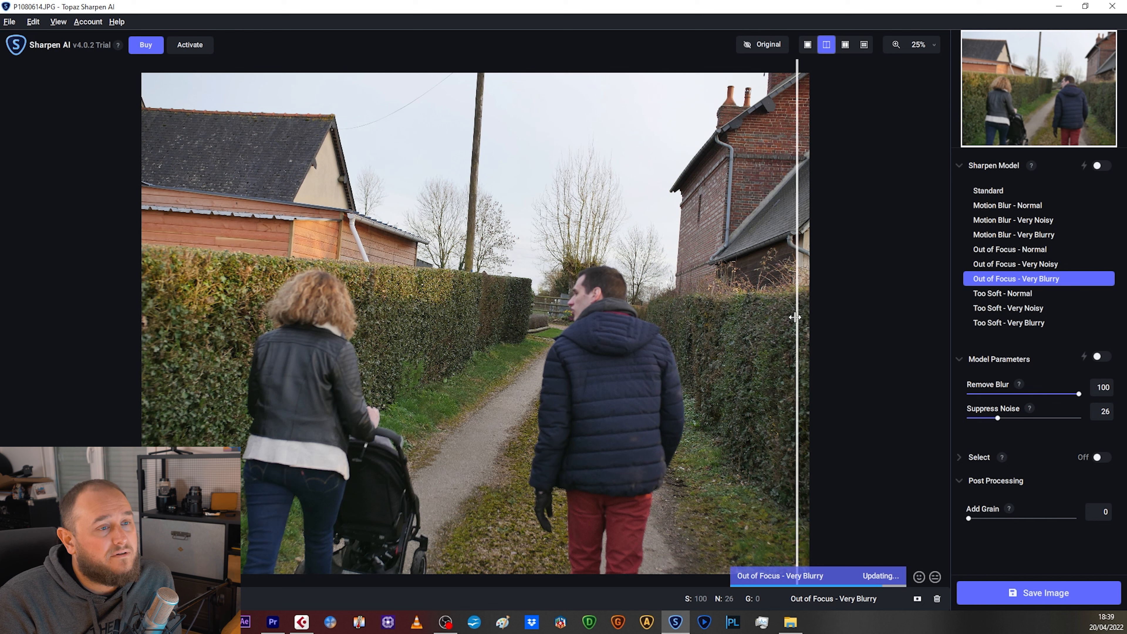
drag(797, 388, 306, 311)
drag(495, 310, 471, 306)
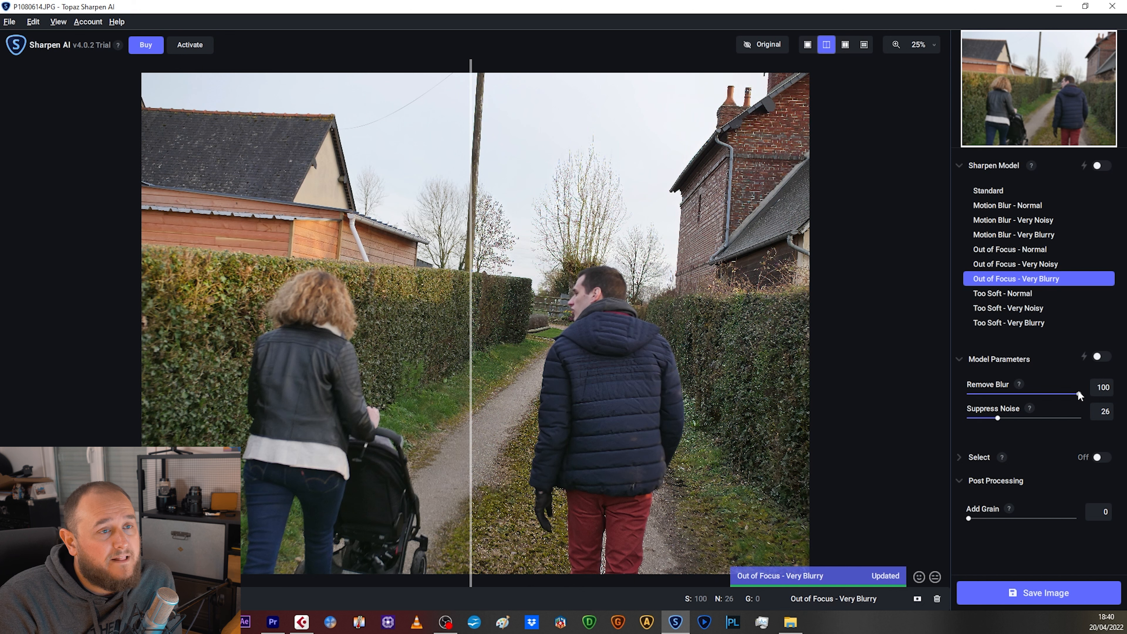
Set Remove Blur to 53 and compare the area around the man's red trousers with the original at 200% zoom.
drag(1078, 394, 1026, 394)
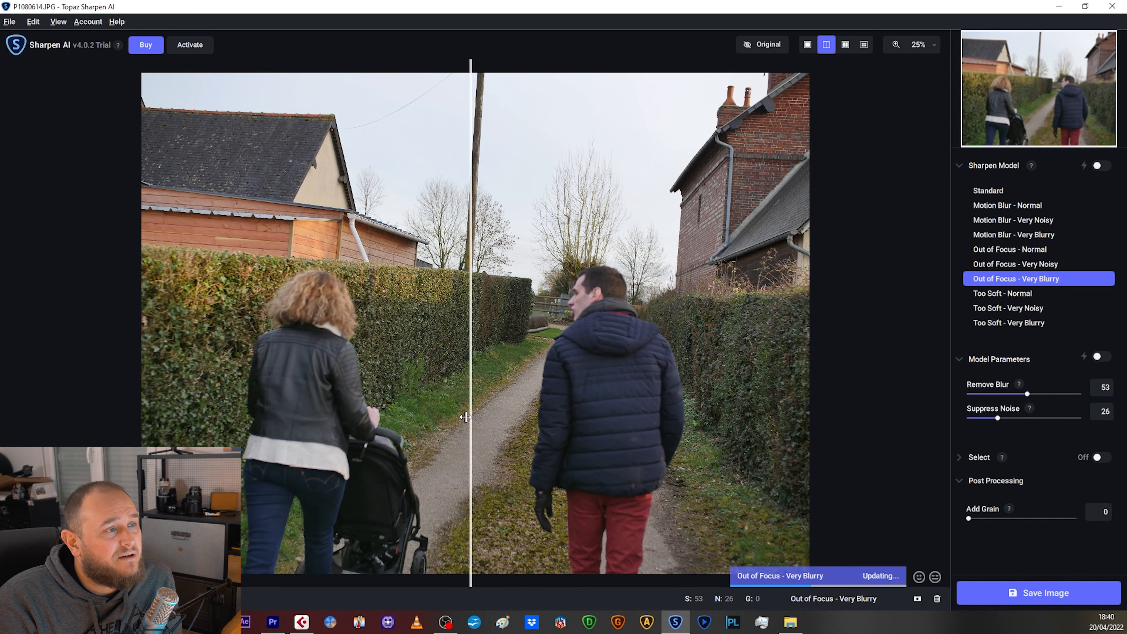
click(934, 45)
click(901, 135)
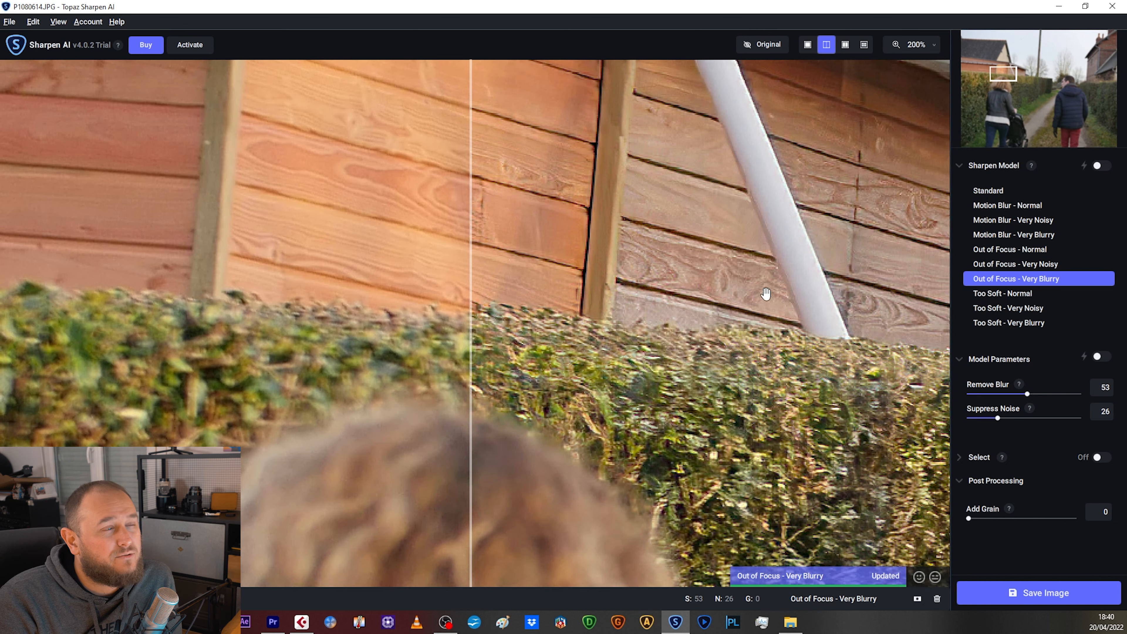
drag(782, 455, 555, 102)
drag(880, 497, 564, 162)
drag(1021, 106, 1066, 133)
drag(473, 292, 926, 291)
mouse_move(761, 290)
mouse_down()
mouse_move(239, 269)
mouse_move(923, 285)
mouse_move(311, 287)
mouse_move(974, 273)
mouse_move(758, 269)
mouse_up()
Compare the woman's jeans and the hem of her white shirt with the original at 200% zoom.
drag(1067, 134, 988, 129)
drag(663, 194, 464, 190)
drag(721, 188, 465, 178)
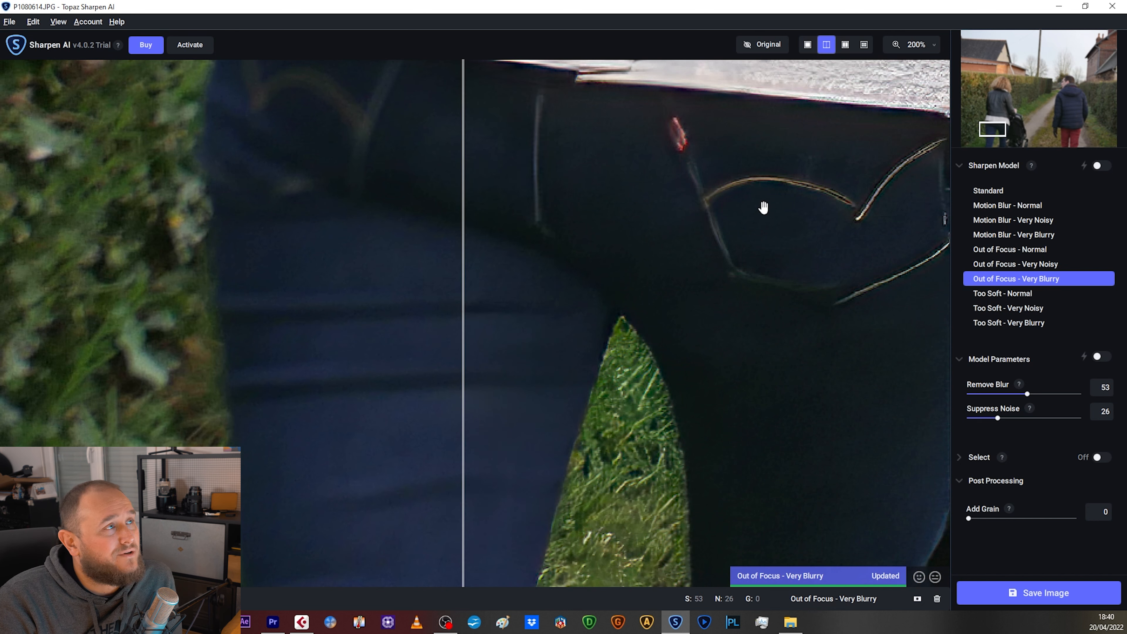
drag(460, 235, 293, 251)
drag(758, 188, 686, 313)
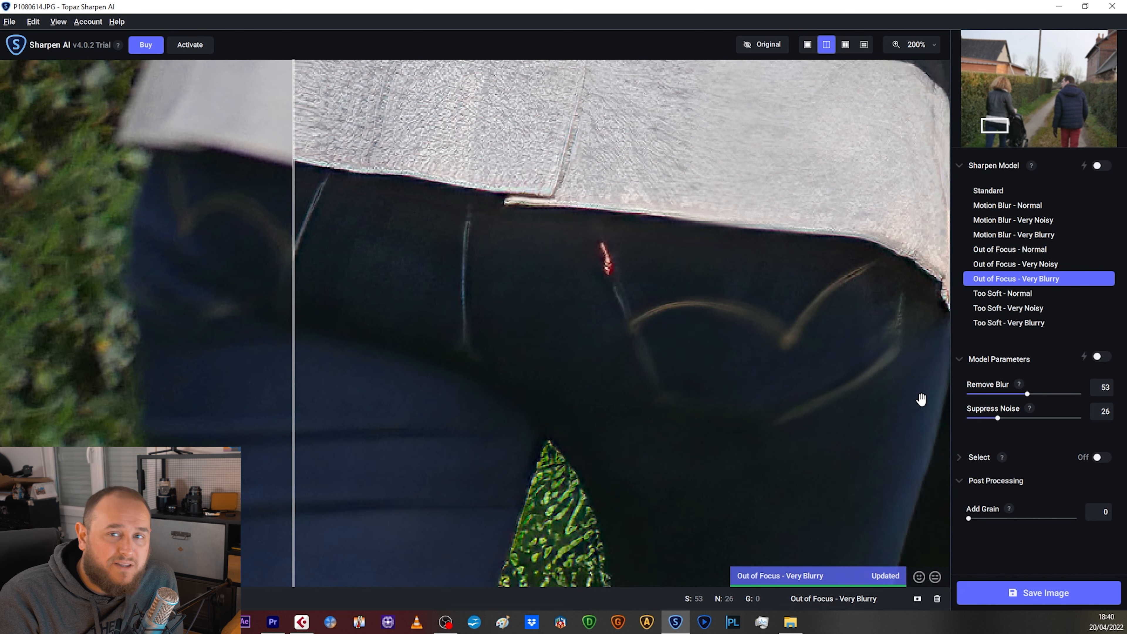
Check the photo at 50% and compare the fitted full image with the original from the woman to the man.
click(935, 49)
click(883, 102)
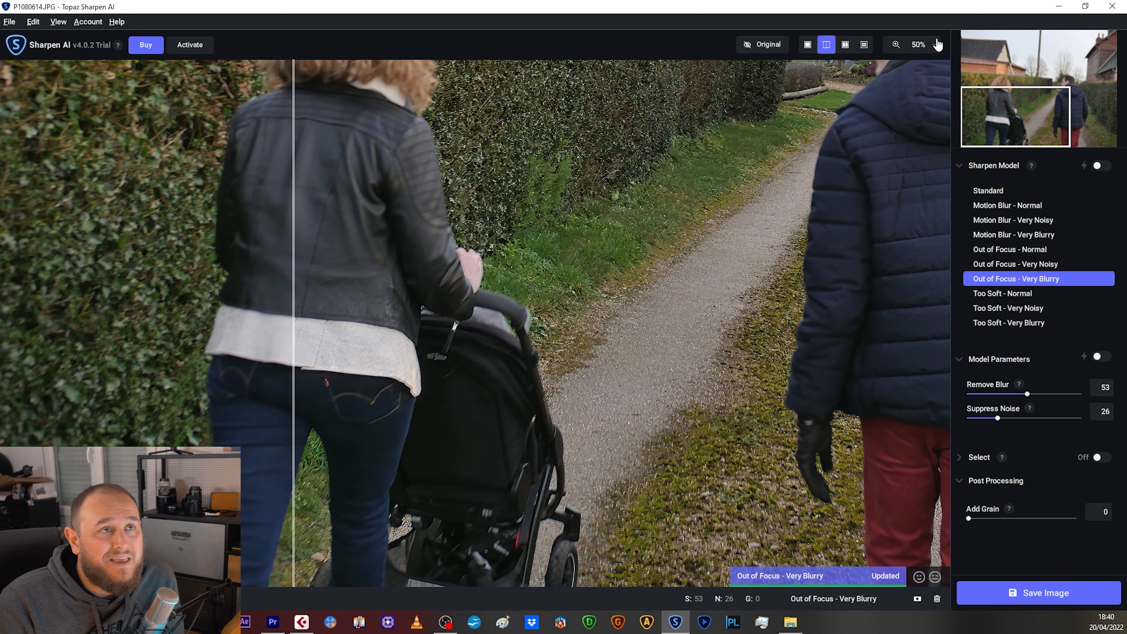
click(937, 44)
click(887, 83)
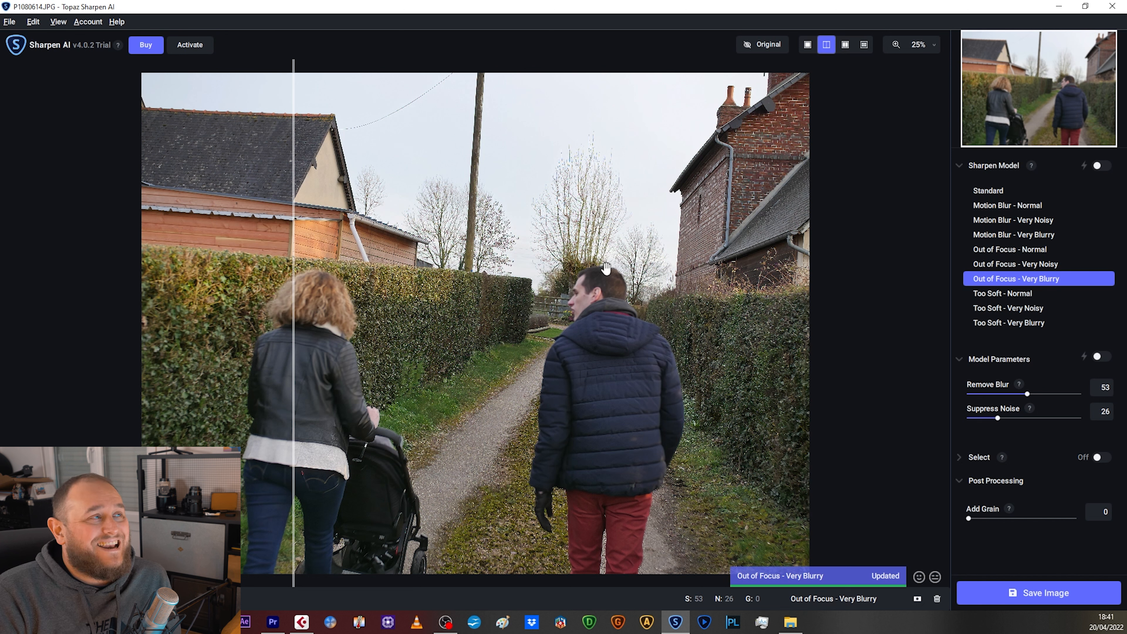
drag(293, 242, 417, 253)
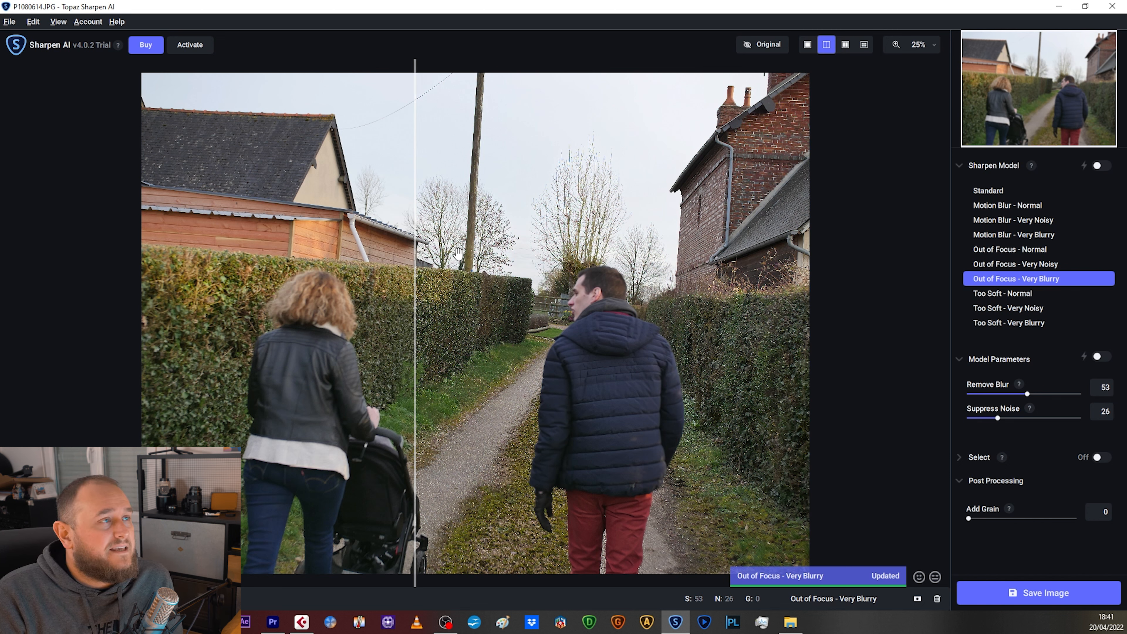
drag(417, 253, 450, 292)
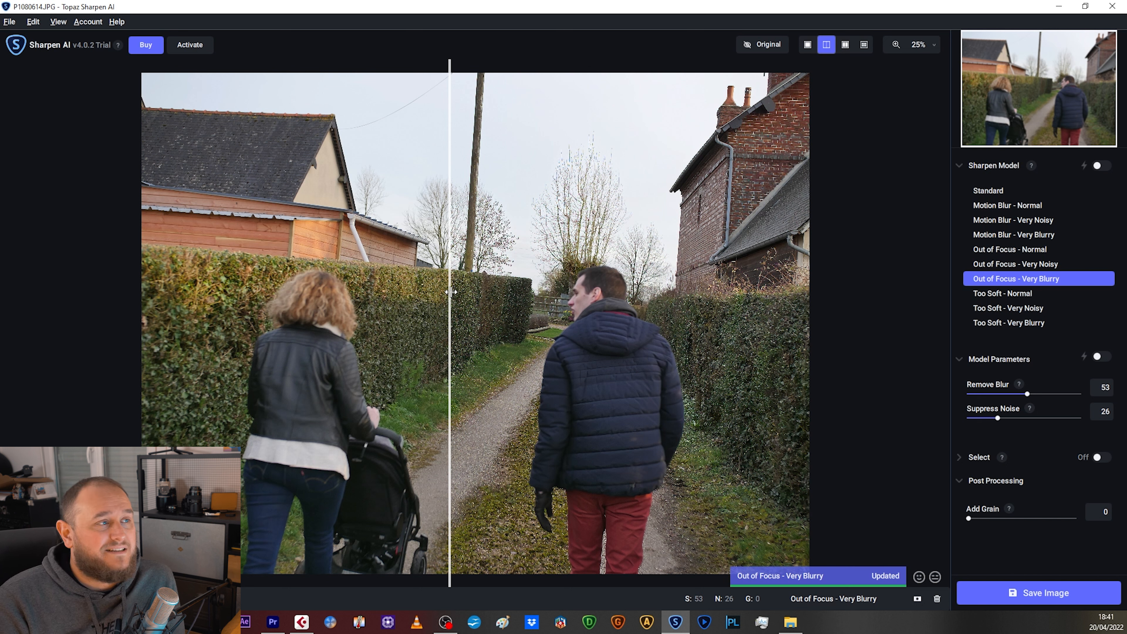
drag(451, 291, 513, 299)
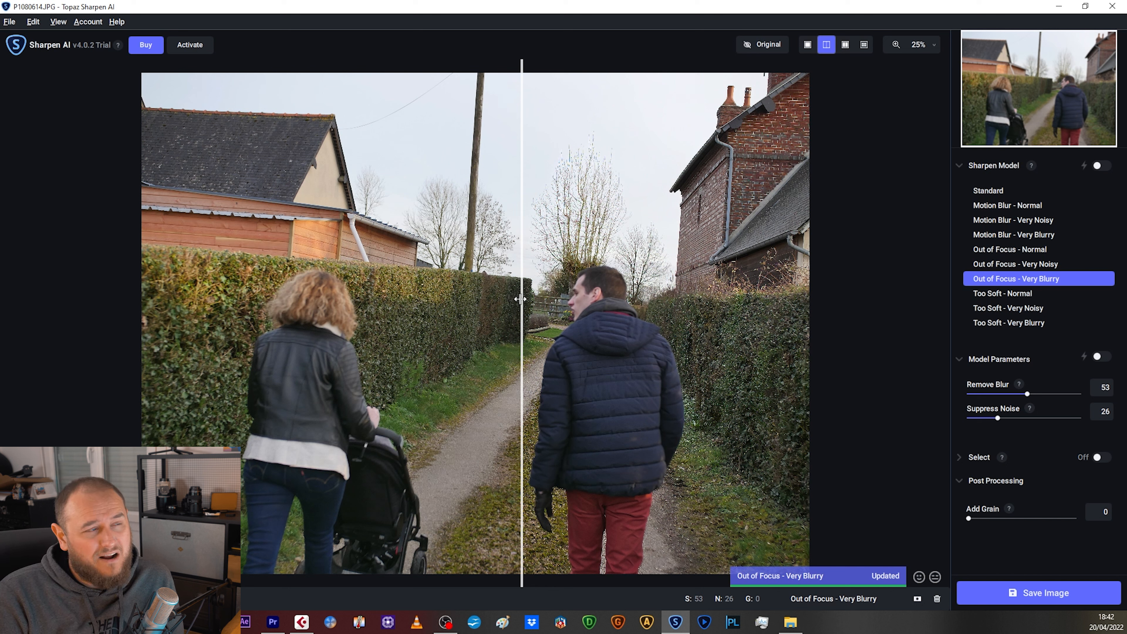
drag(520, 298, 563, 338)
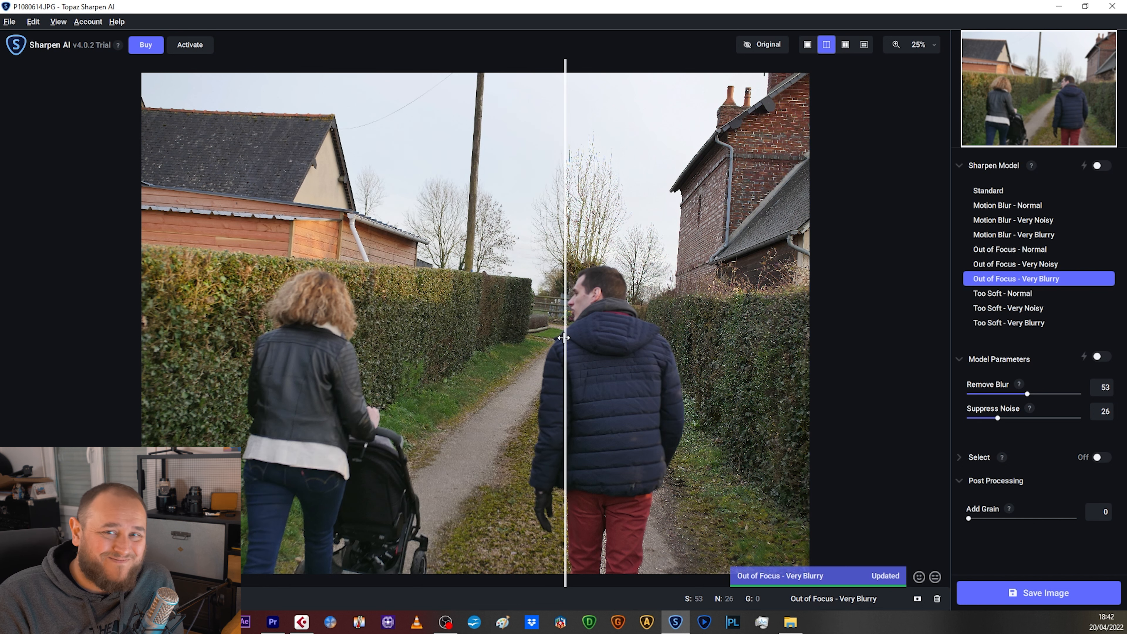
drag(563, 338, 458, 339)
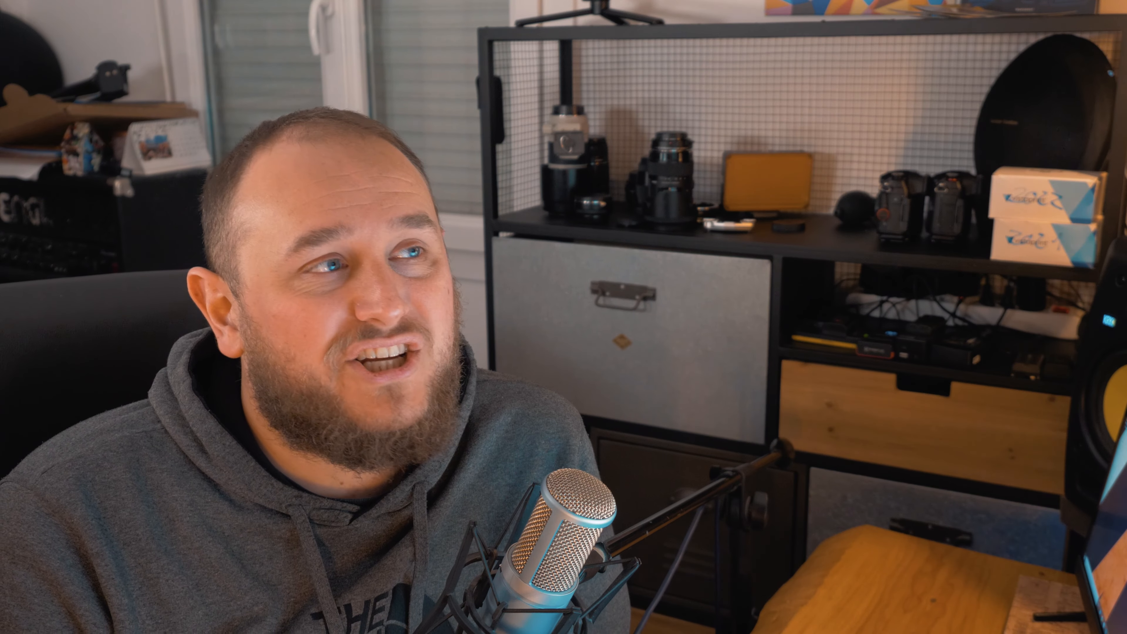